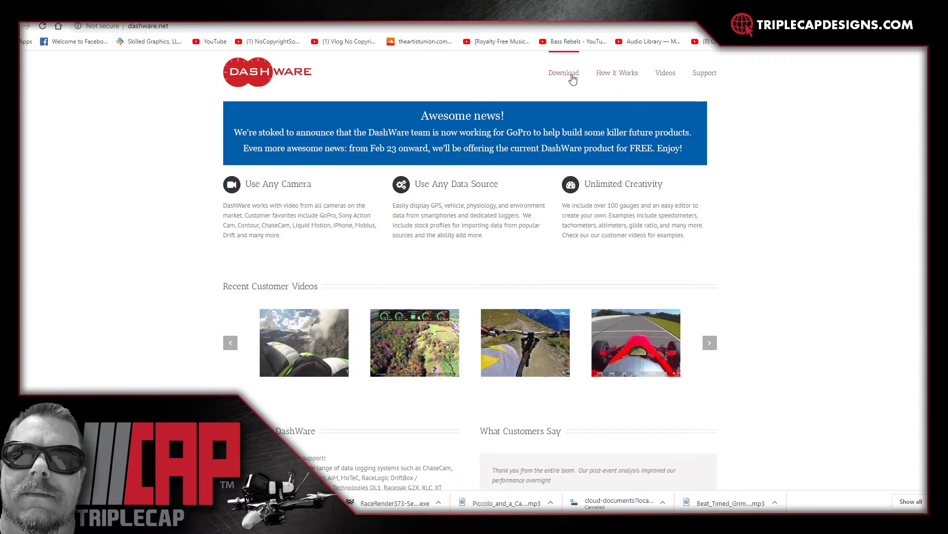
Accept the EULA, terms and privacy policy, save the DashWare 1.9.1 installer to the desktop, and launch it.
left_click(572, 79)
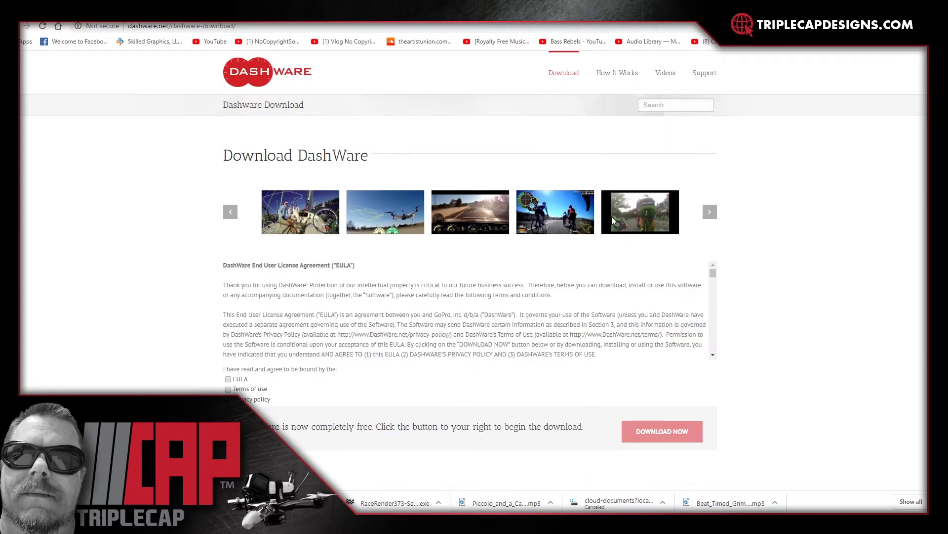
left_click(229, 379)
left_click(228, 389)
left_click(228, 400)
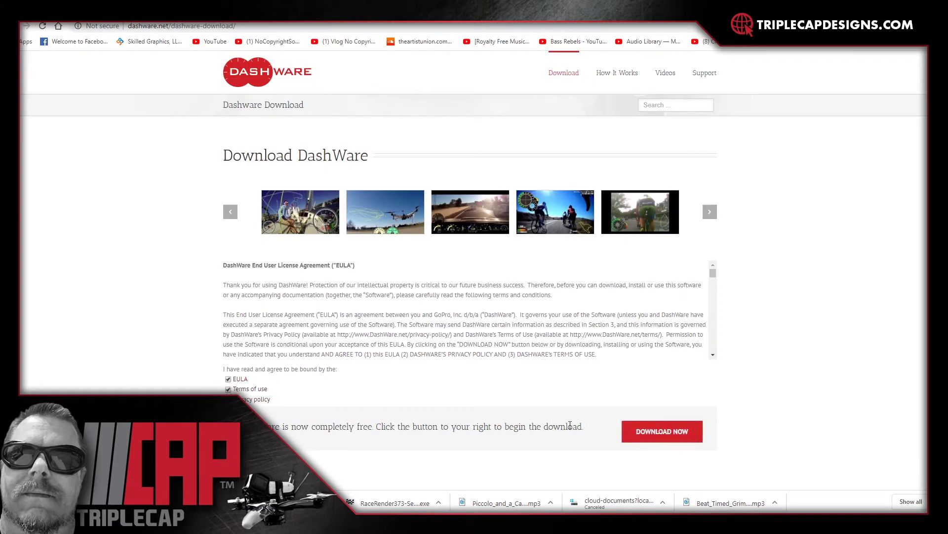
left_click(645, 433)
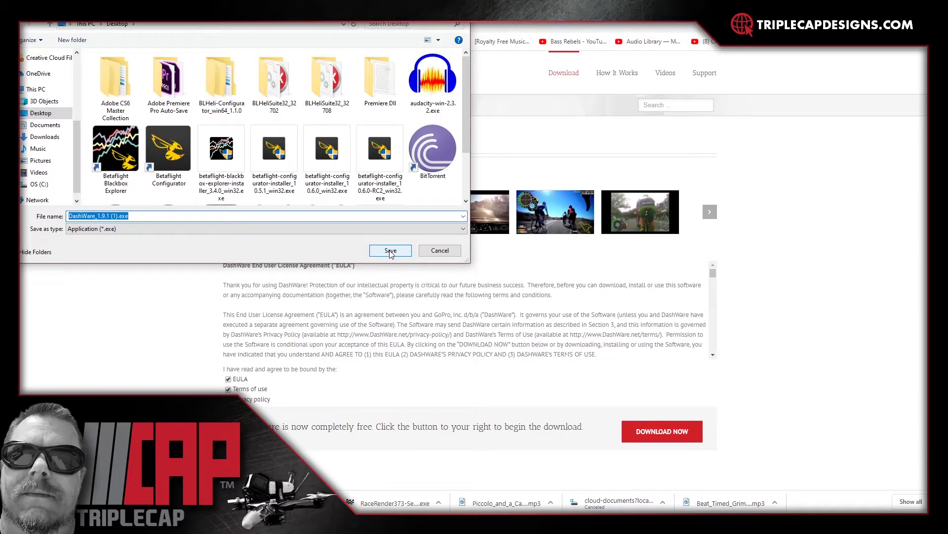
left_click(390, 251)
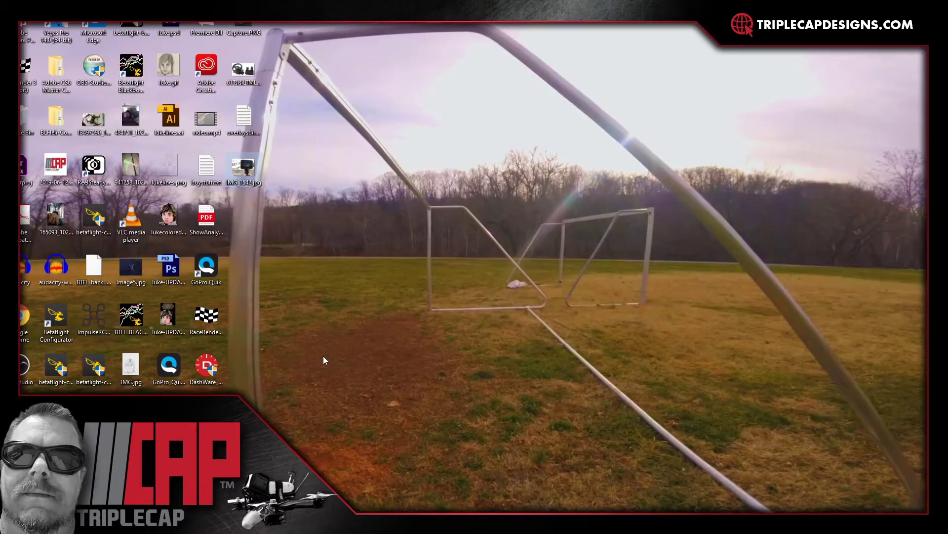
double_click(205, 365)
Cut Hero7BlackGPMF.xml from the GoPro Desktop App telemetrydata\DataProfiles folder.
key("super+e")
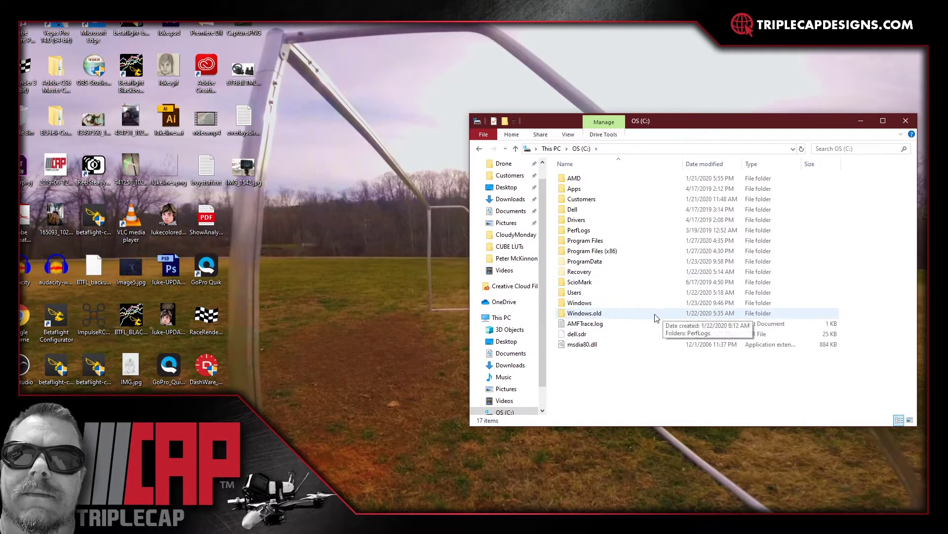
double_click(594, 242)
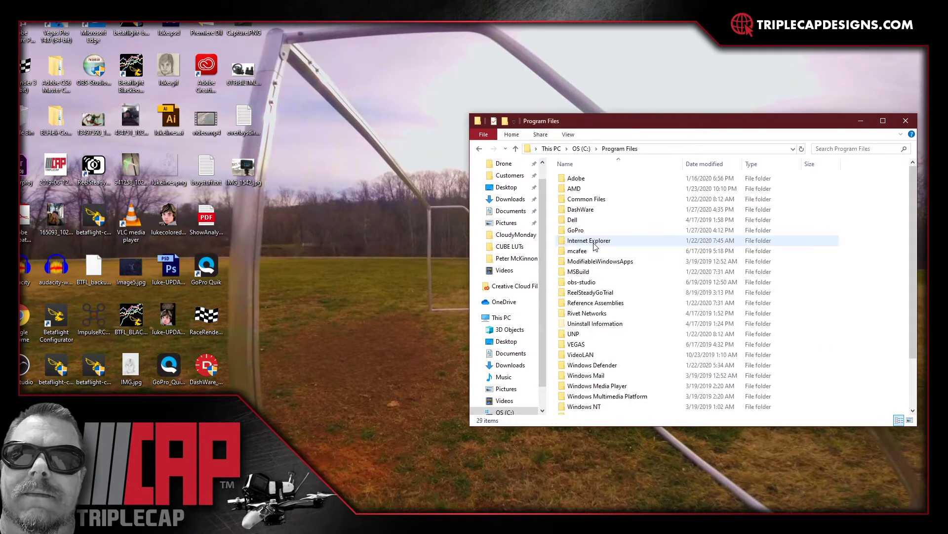
double_click(584, 231)
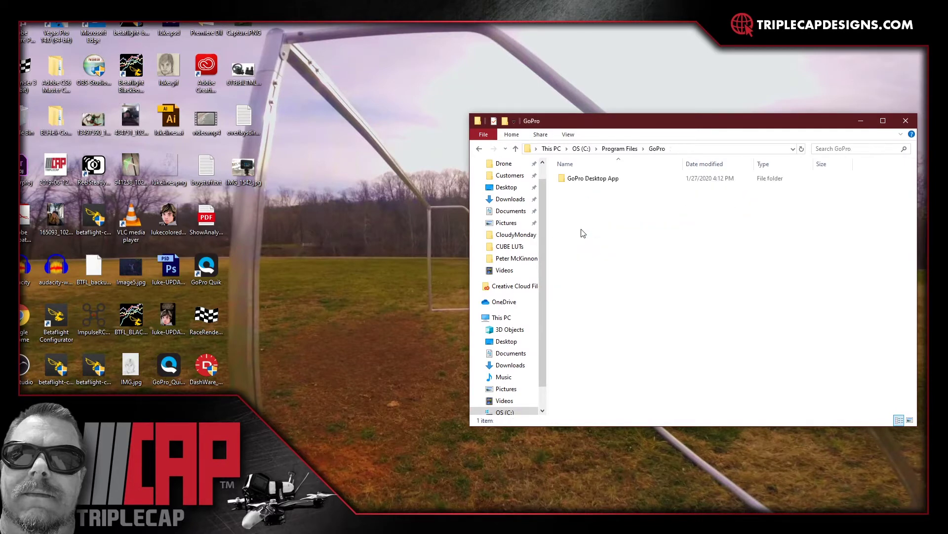
double_click(581, 179)
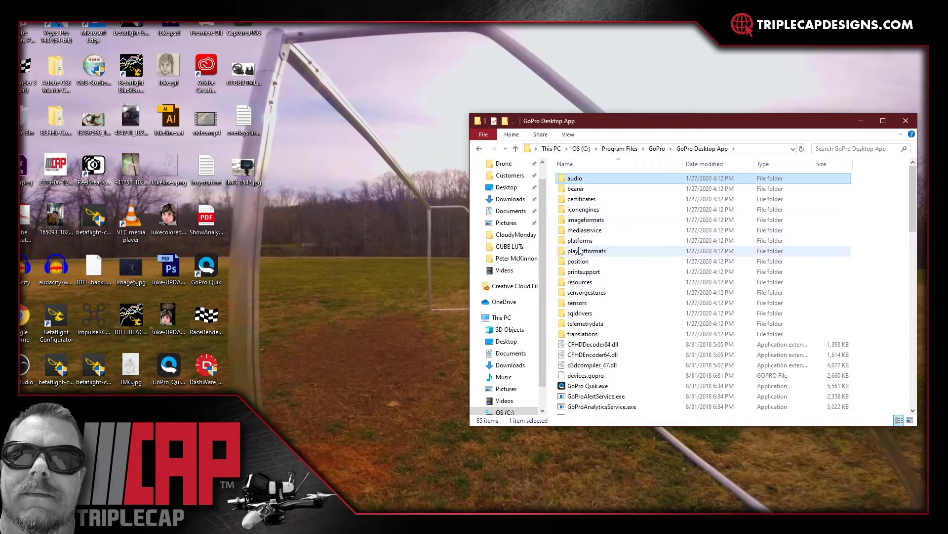
left_click(594, 326)
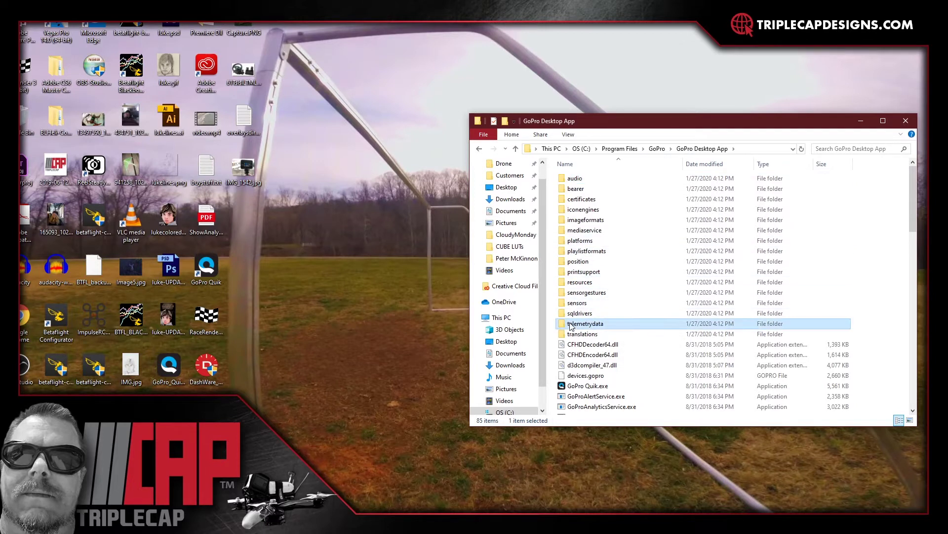
double_click(584, 325)
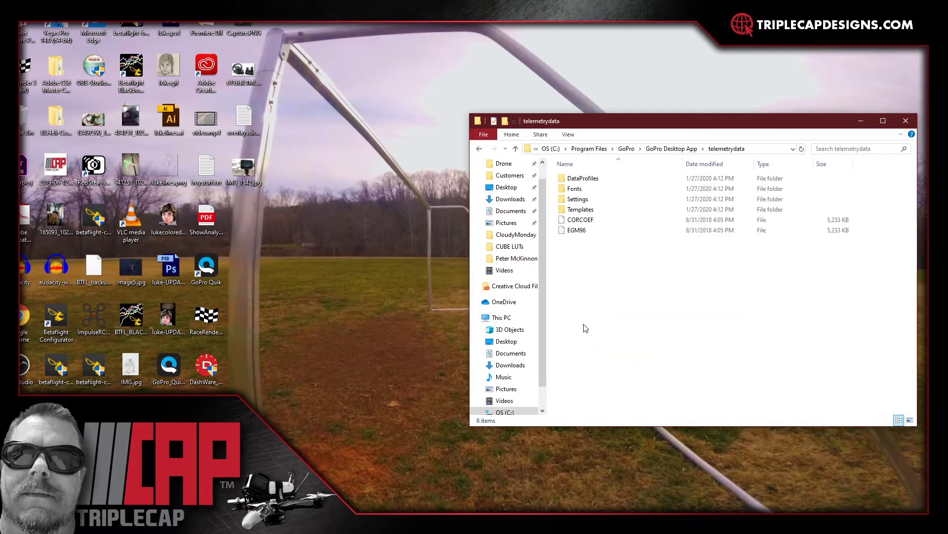
double_click(575, 179)
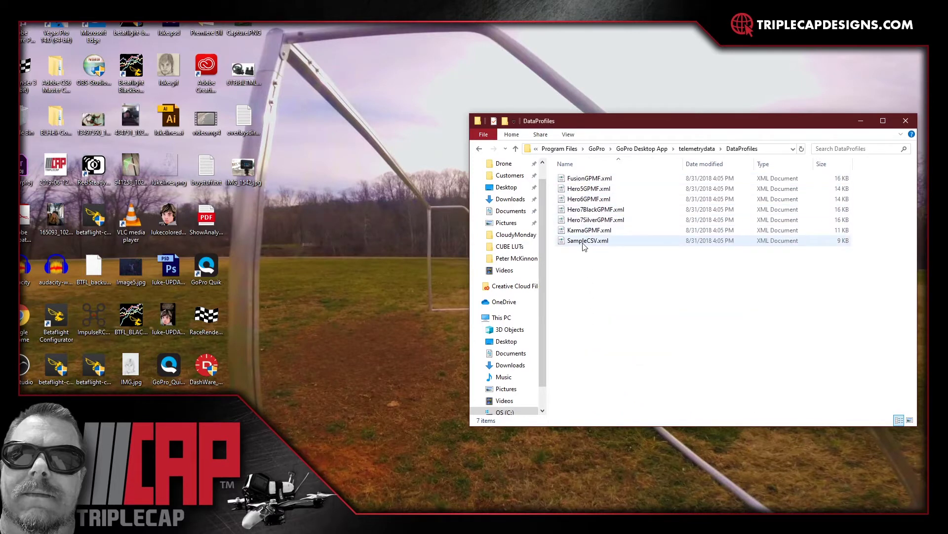
left_click(603, 211)
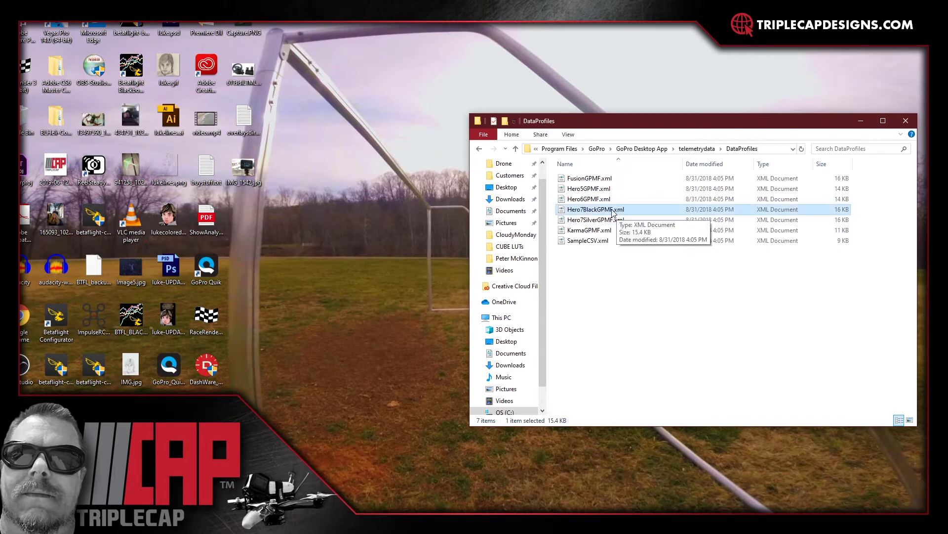
right_click(613, 212)
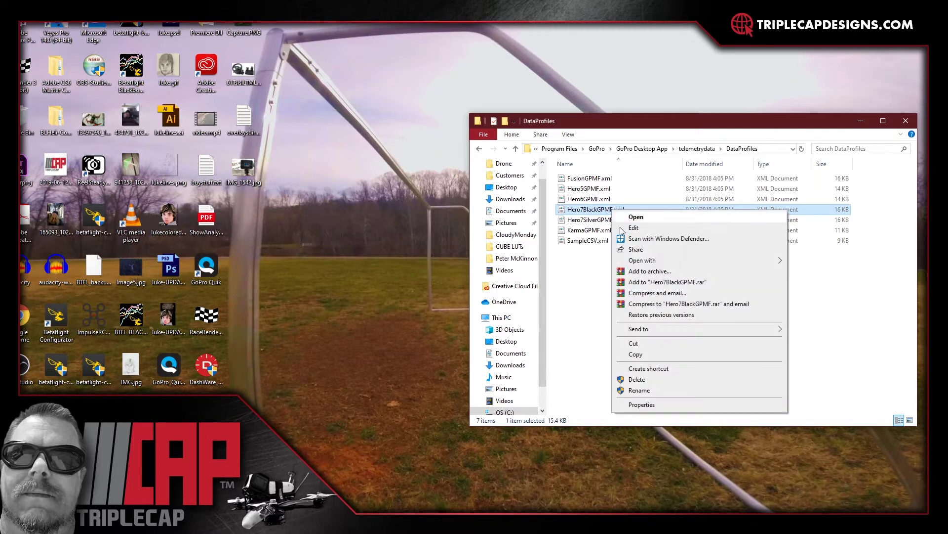
left_click(632, 347)
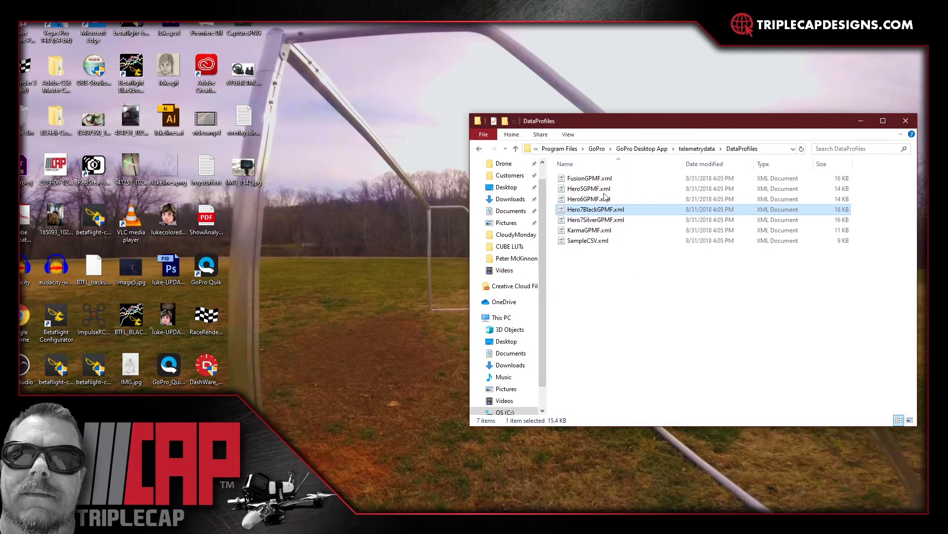
Go to Program Files\DashWare\DataTool\DataProfiles to paste the profile there.
key("alt+Left")
double_click(584, 242)
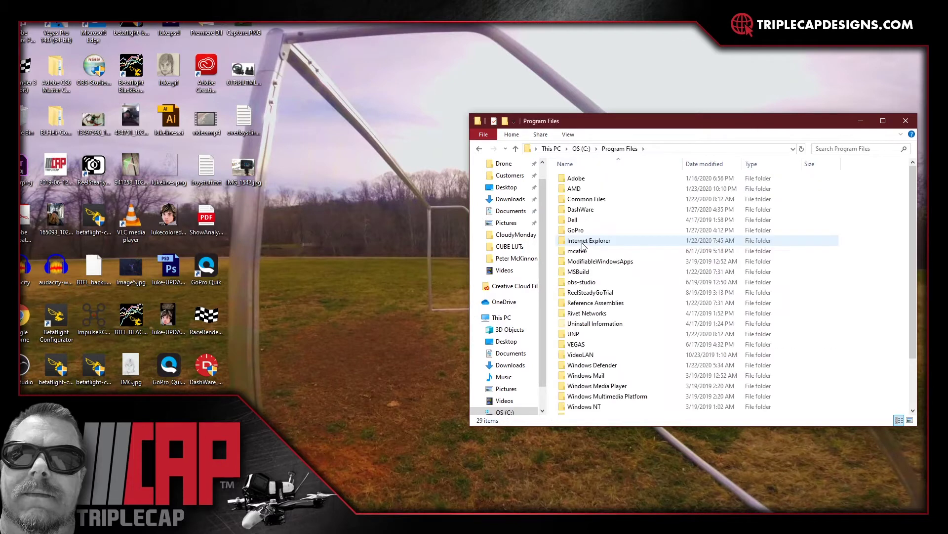
double_click(582, 212)
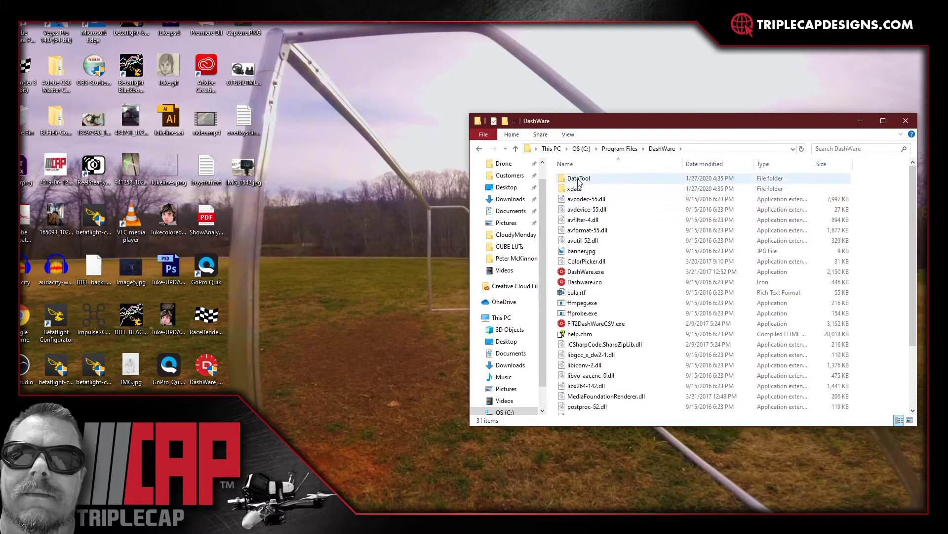
double_click(579, 178)
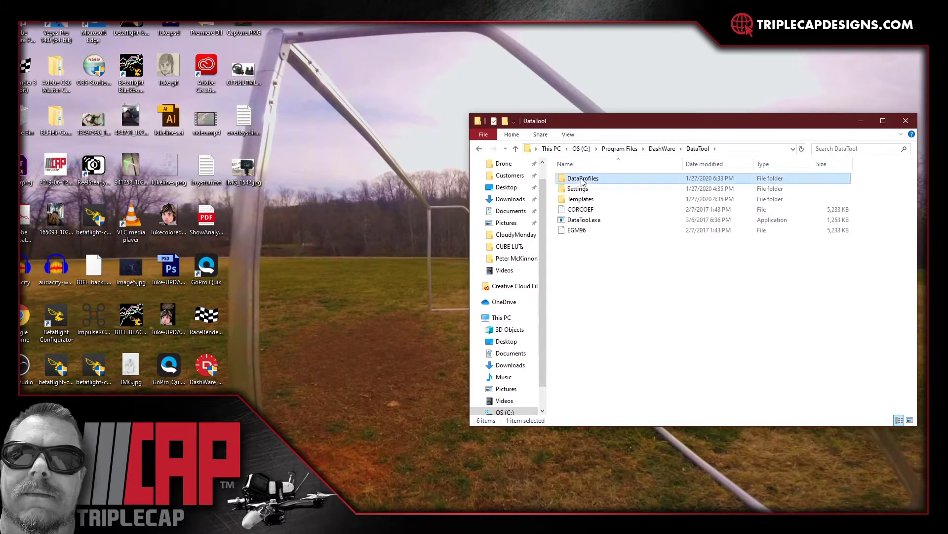
double_click(582, 180)
right_click(587, 218)
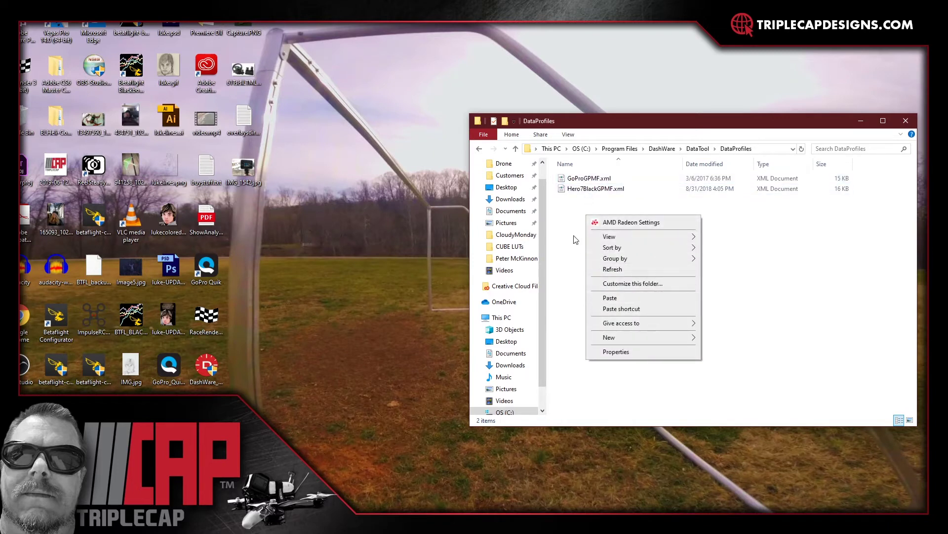
Paste the Hero7 profile, then create the 2020-01-28 DashWare Project with GoPro Template Imperial and pick its video.
left_click(575, 238)
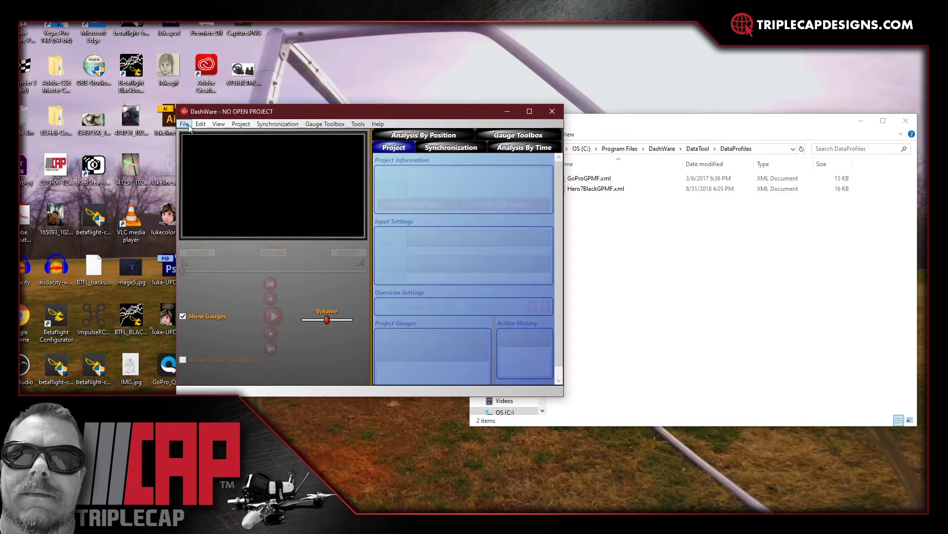
left_click(189, 127)
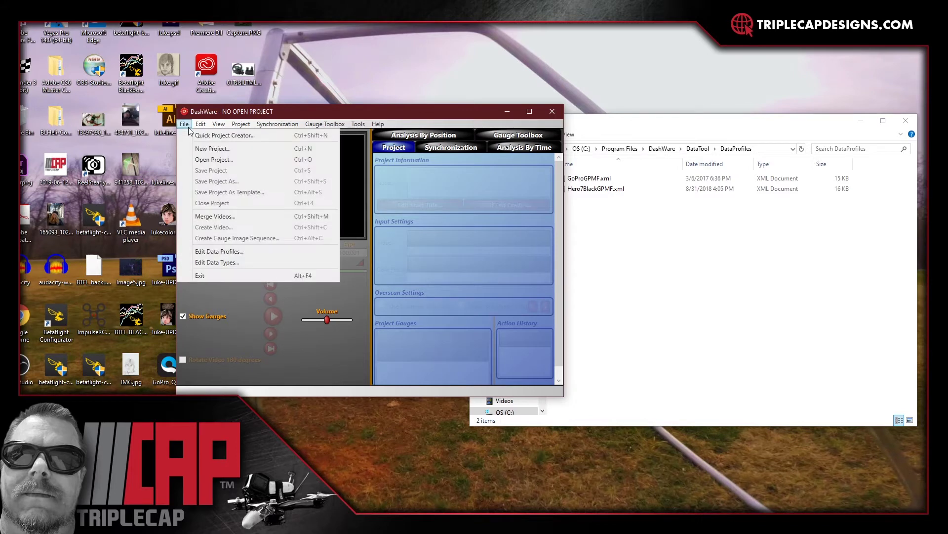
left_click(196, 150)
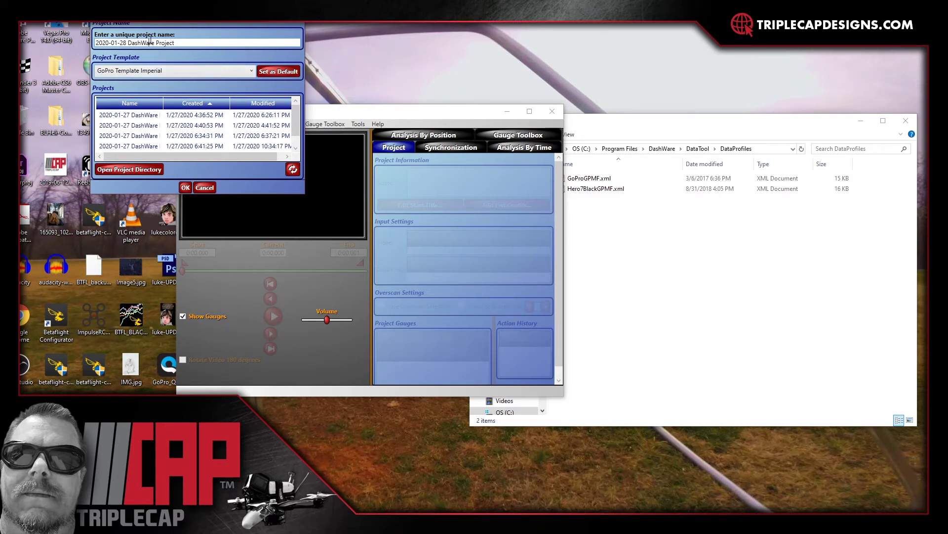
left_click(186, 188)
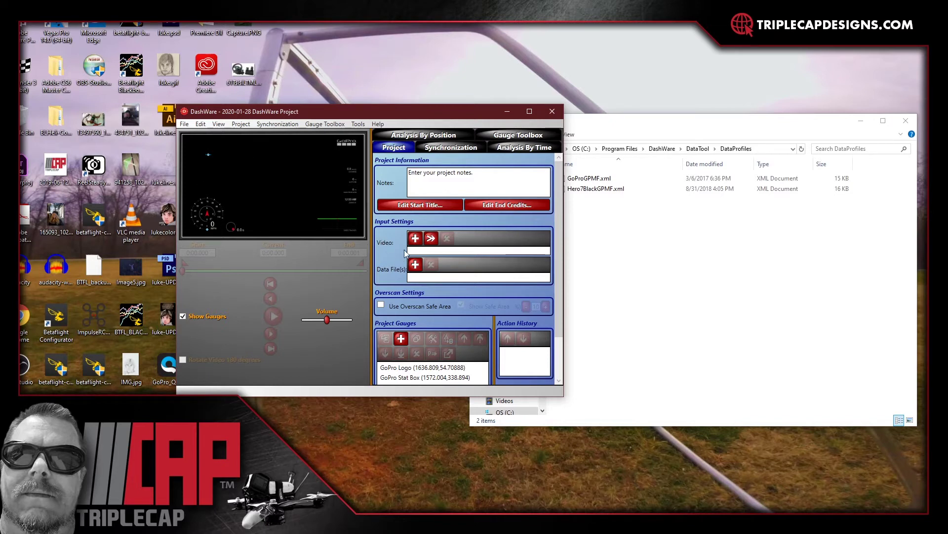
left_click(418, 240)
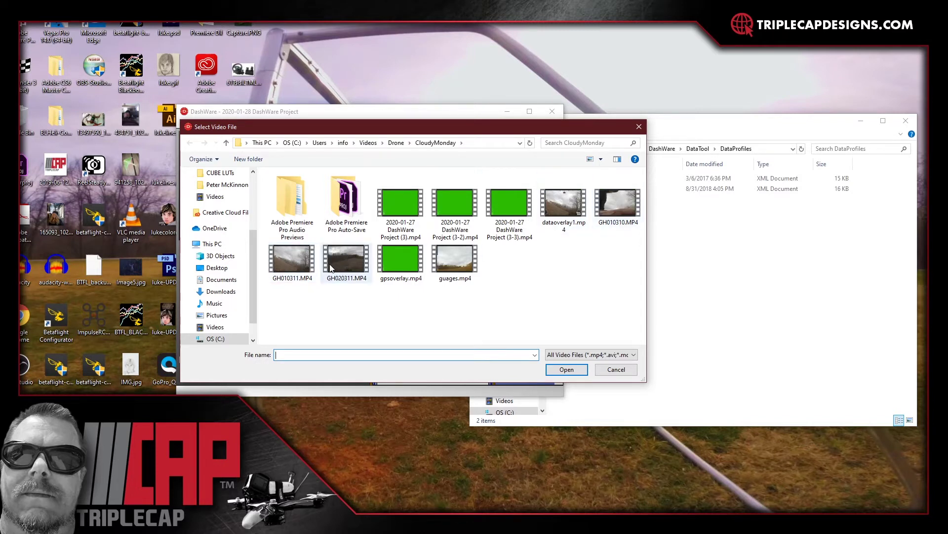
Load GH010311.MP4 as video and GH010311.csv with the GoPro profile as data, then maximize the window.
double_click(298, 259)
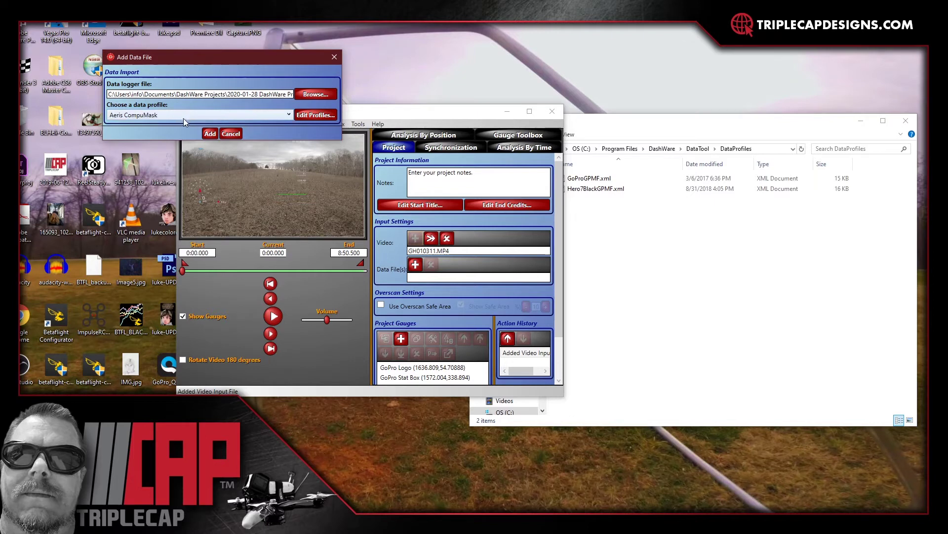
left_click(202, 116)
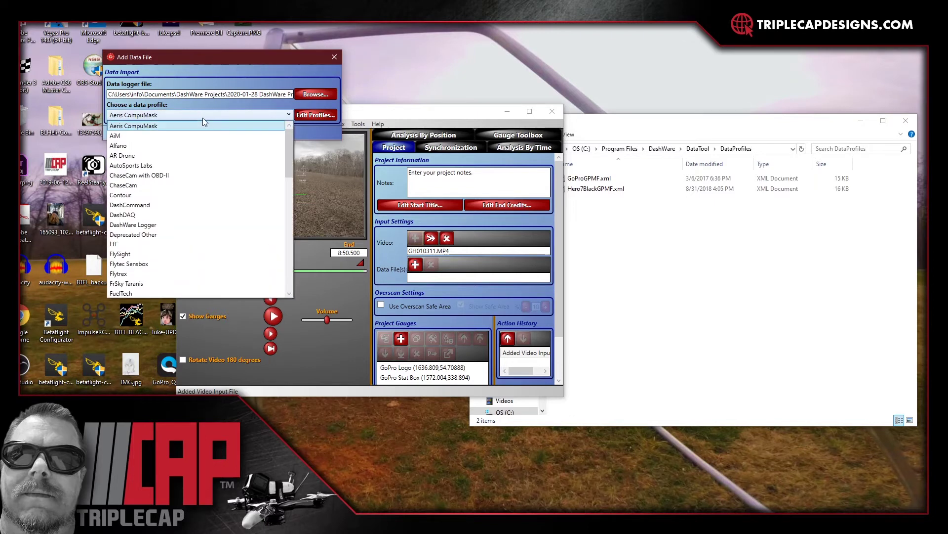
scroll(165, 241, "down", 3)
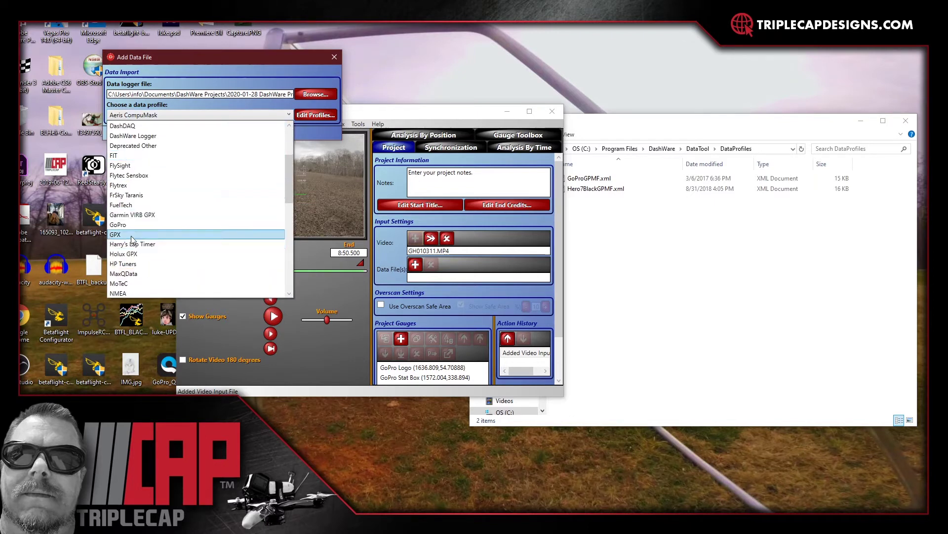
left_click(118, 224)
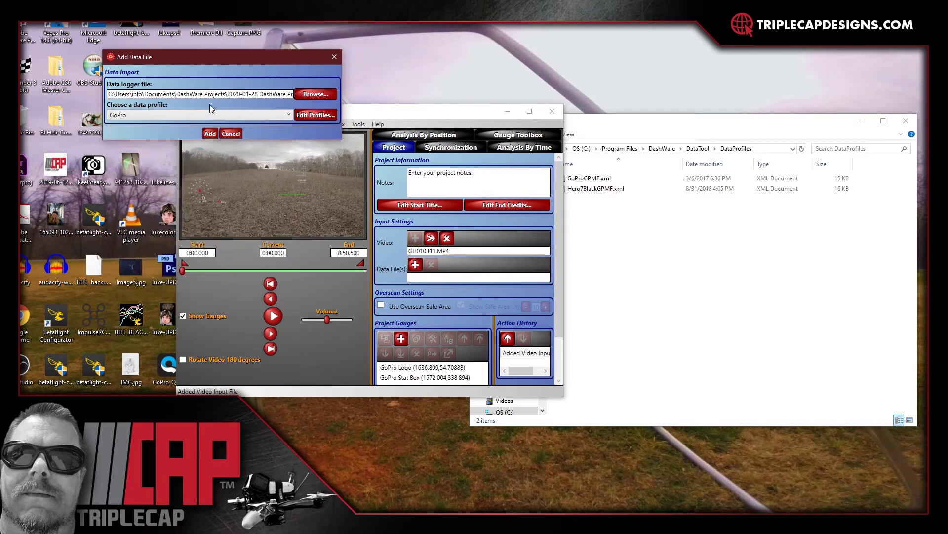
left_click(210, 133)
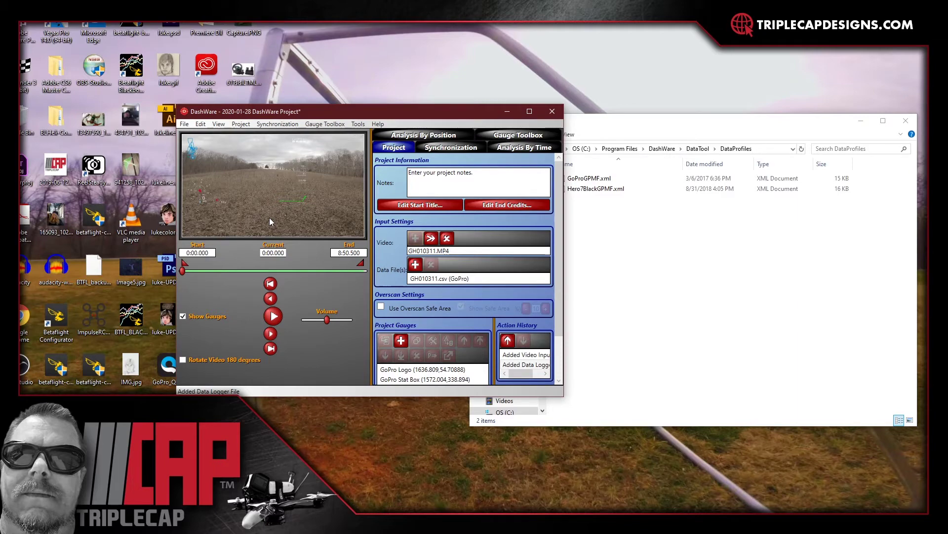
left_click(529, 111)
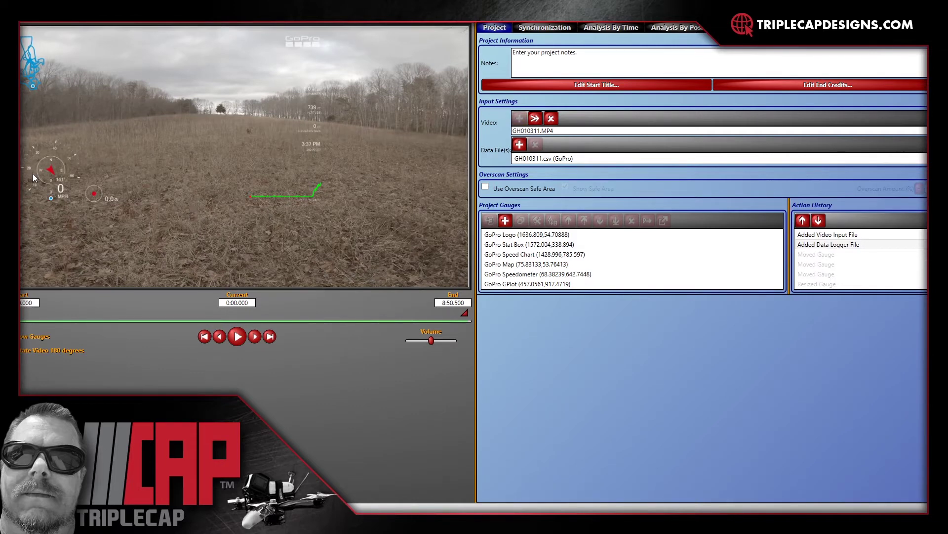
Reposition the speedometer and GPlot gauges, and enlarge the speedometer and map gauges.
left_click_drag(32, 173, 36, 253)
left_click(99, 194)
left_click_drag(99, 194, 170, 252)
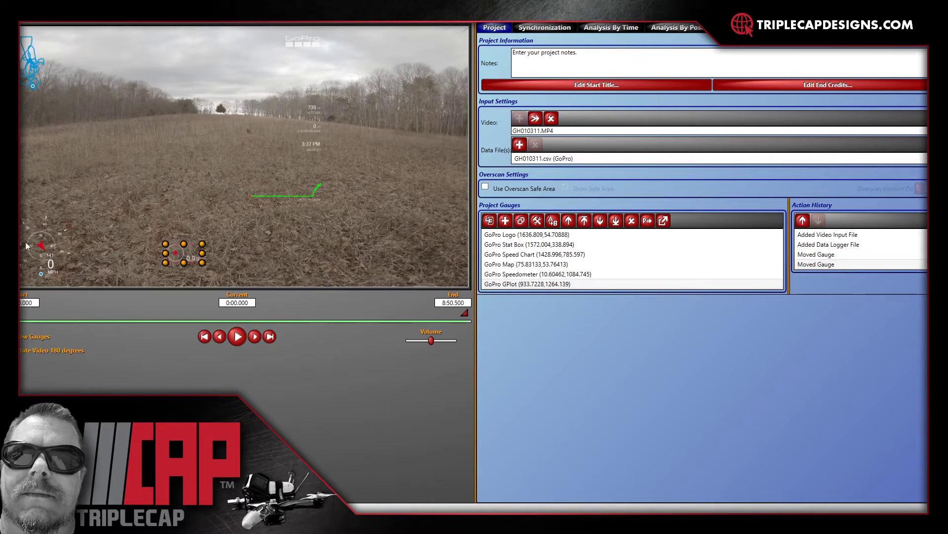
left_click(42, 252)
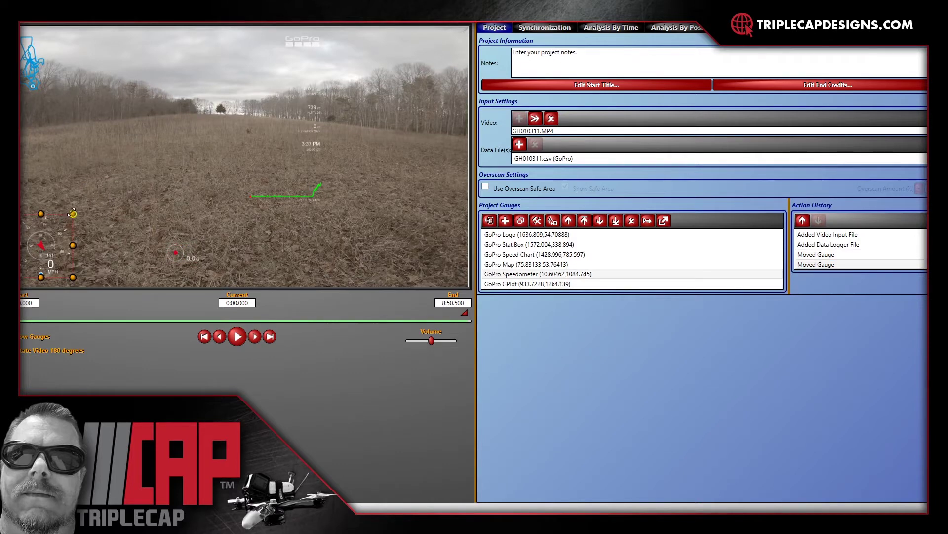
left_click_drag(72, 213, 132, 170)
left_click(37, 70)
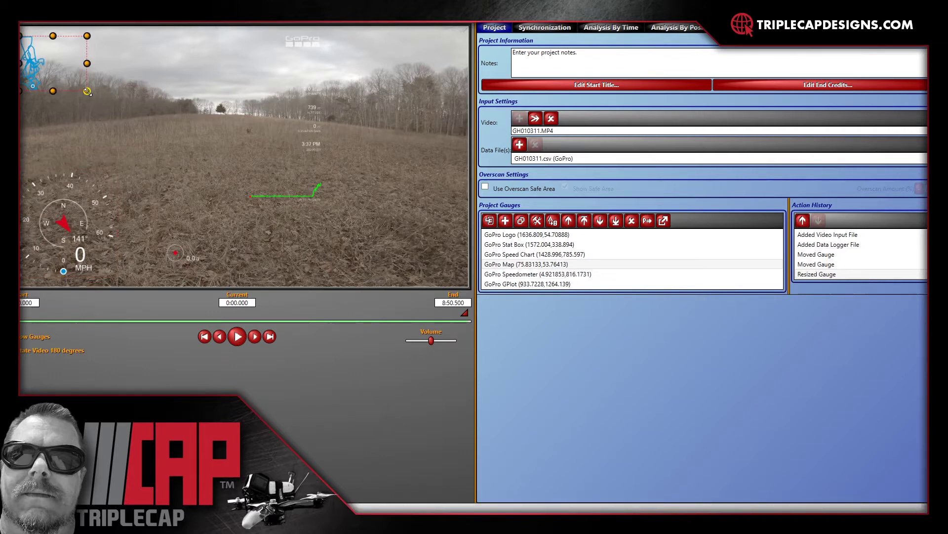
left_click_drag(91, 97, 137, 134)
Enlarge the Stat Box gauge and show the Gauge Toolbox thumbnails.
left_click(316, 126)
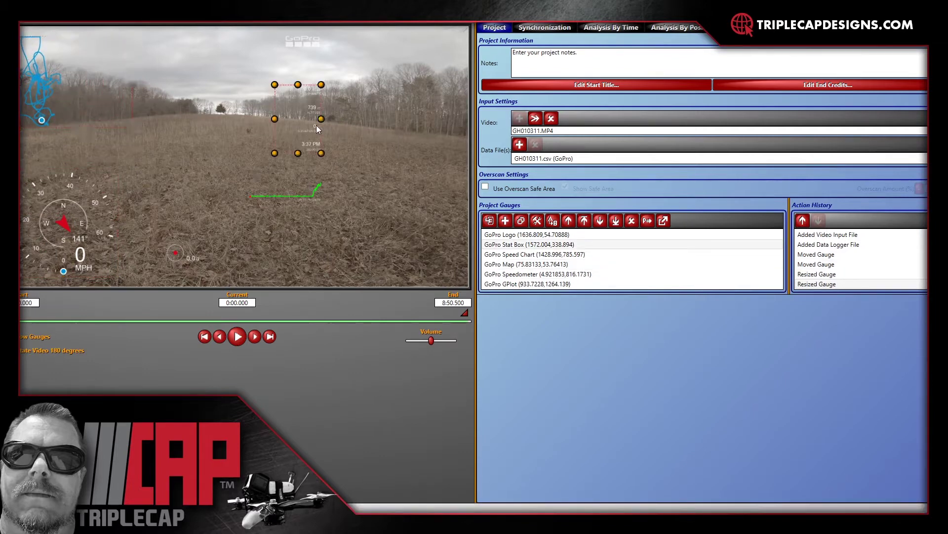
left_click_drag(321, 152, 447, 233)
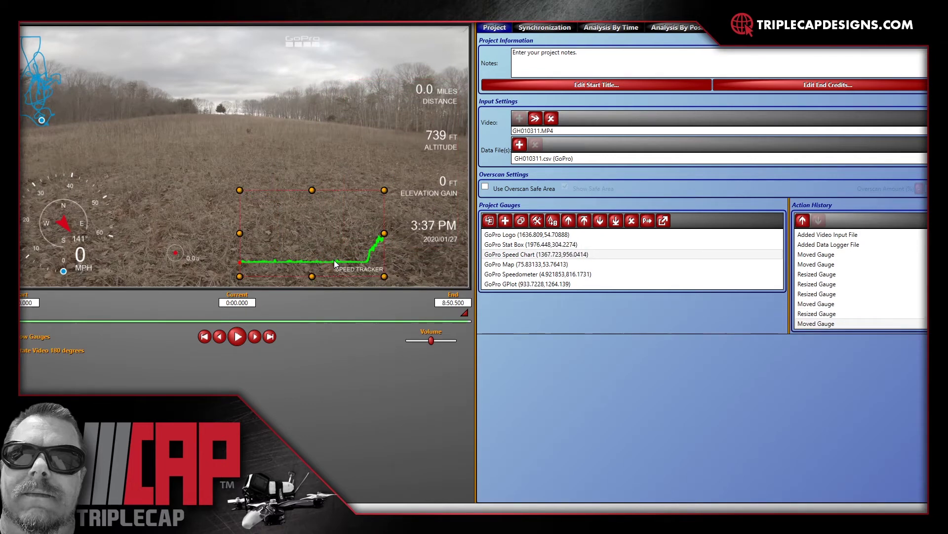
left_click(238, 76)
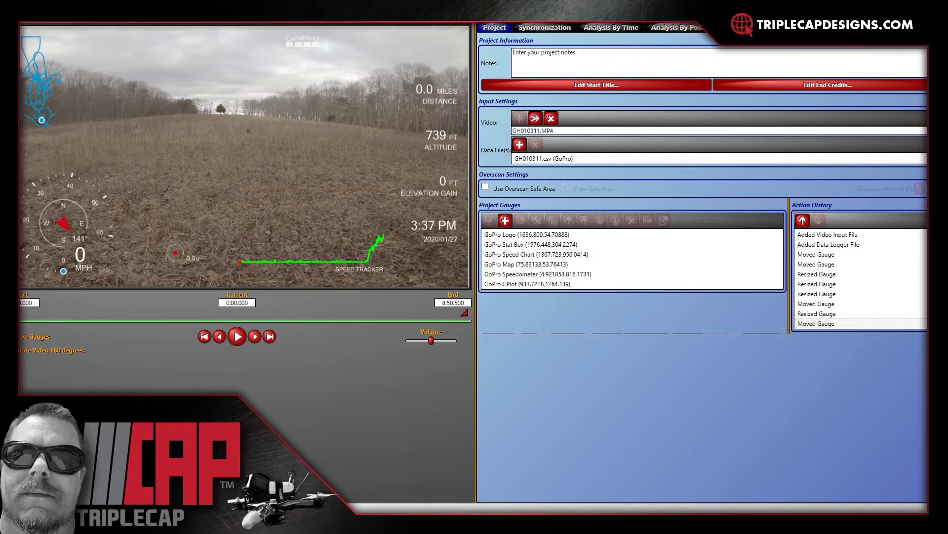
left_click(505, 220)
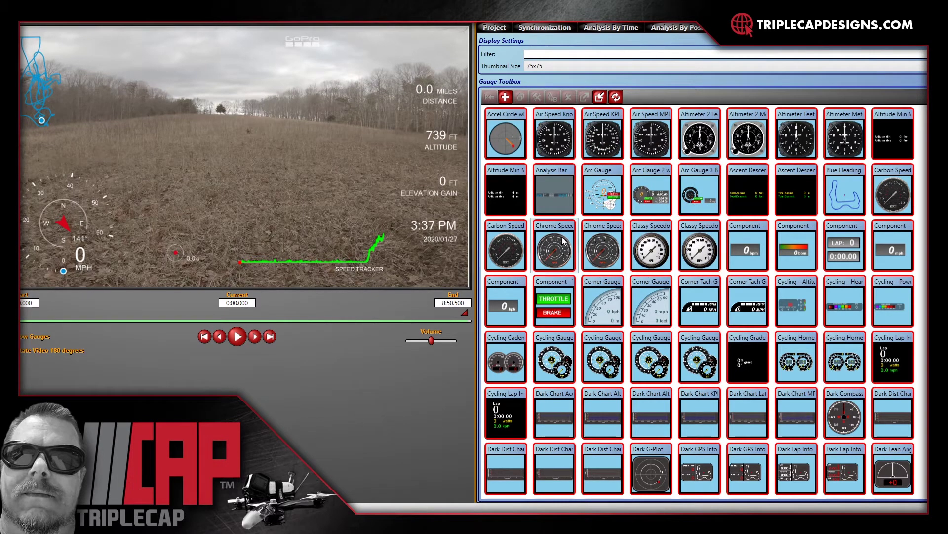
Add the UAV Green gauge from the Gauge Toolbox onto the video preview.
scroll(652, 276, "down", 4)
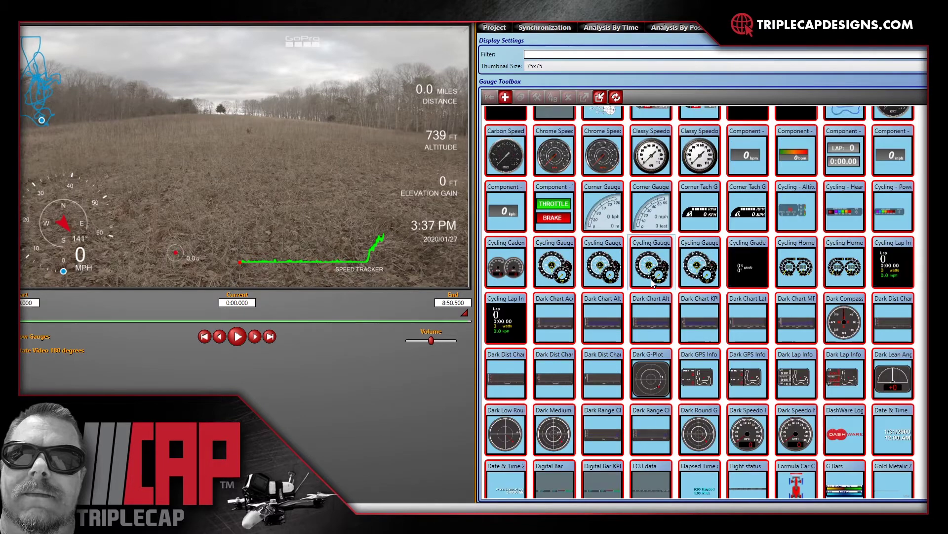
scroll(653, 282, "down", 12)
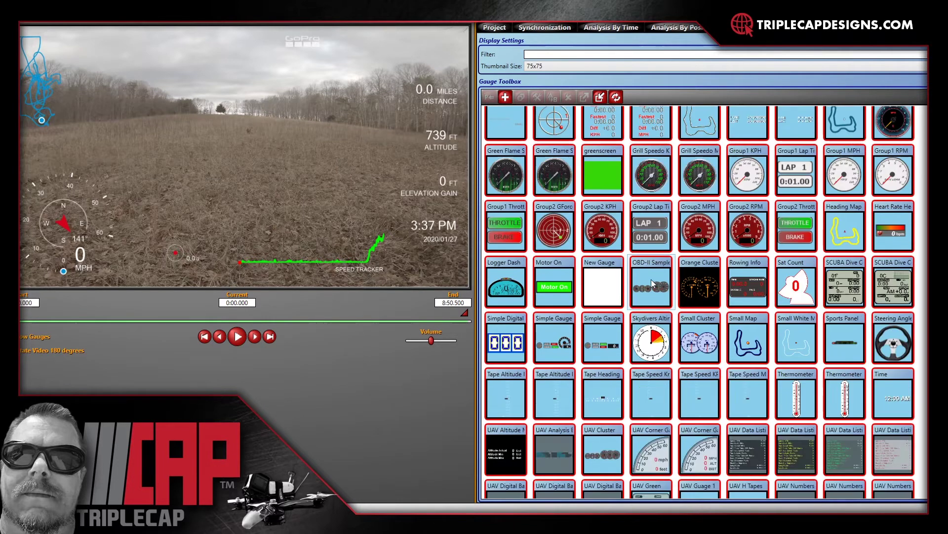
scroll(651, 280, "down", 1)
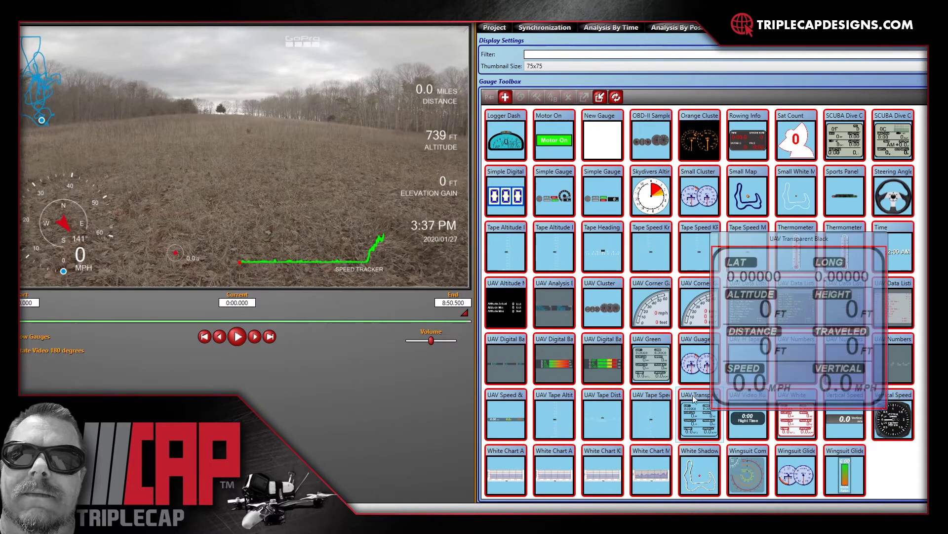
left_click(659, 371)
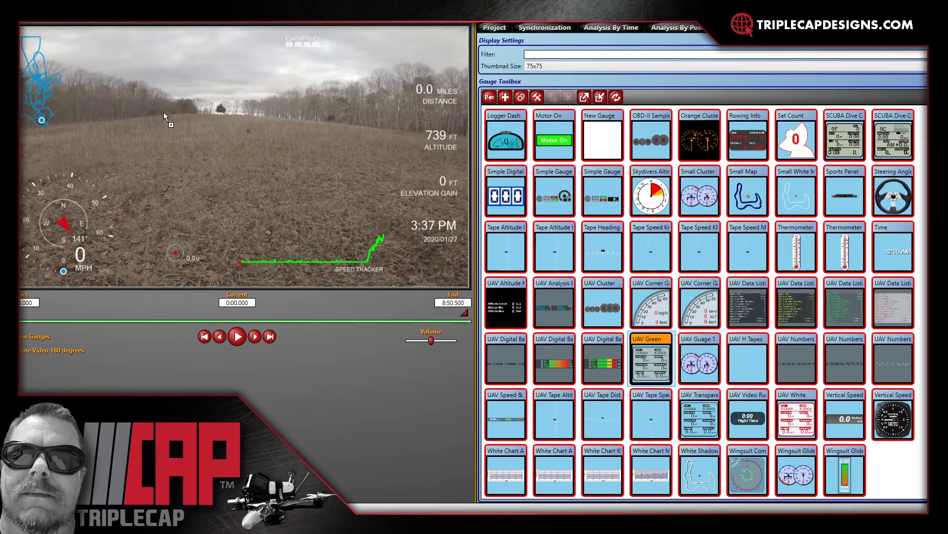
left_click_drag(164, 104, 93, 48)
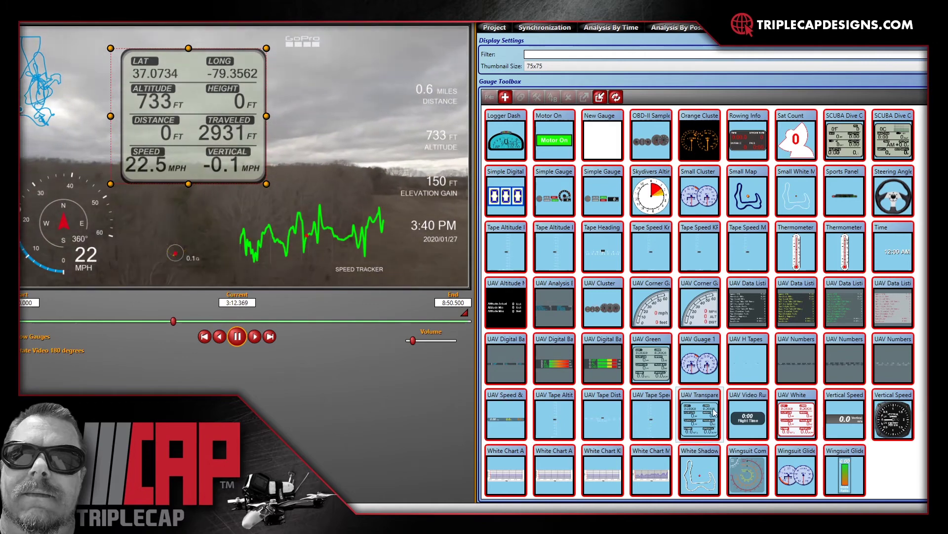
Move the export start point later into the flight.
mouse_move(854, 295)
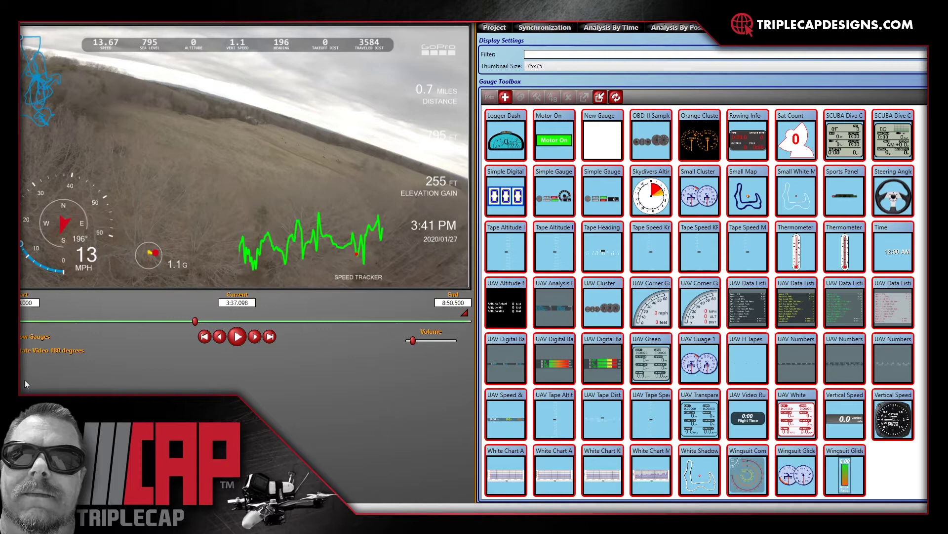
left_click_drag(21, 313, 39, 313)
left_click(63, 321)
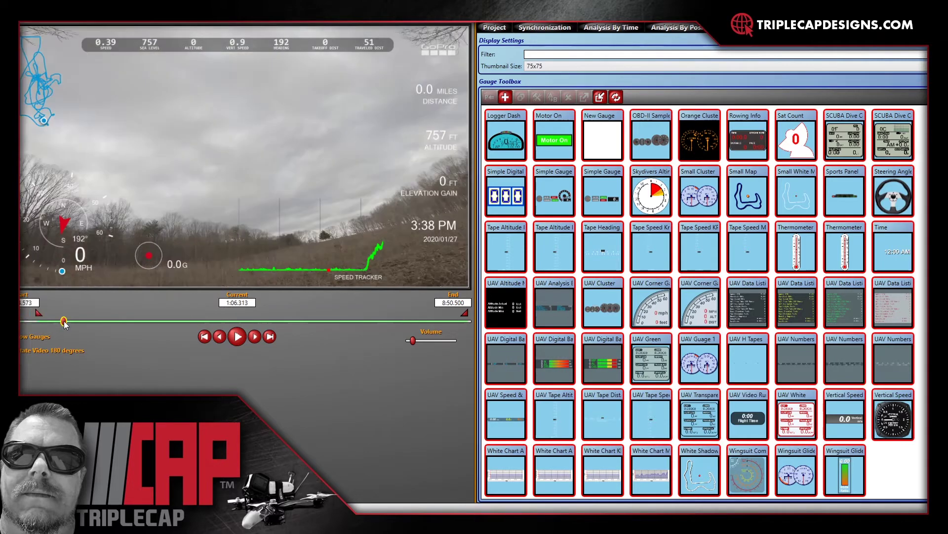
Set the export start at the takeoff, 1:25.583.
left_click(89, 322)
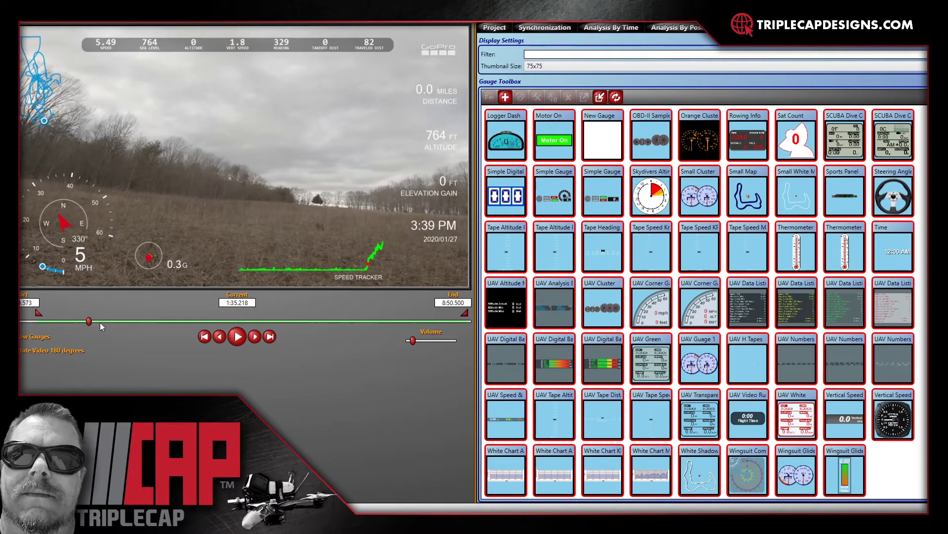
left_click(86, 322)
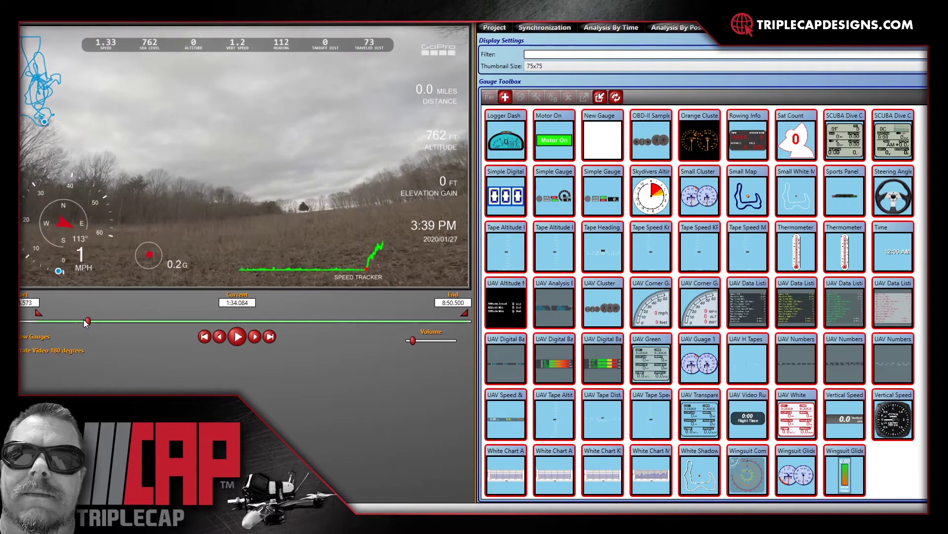
left_click(81, 321)
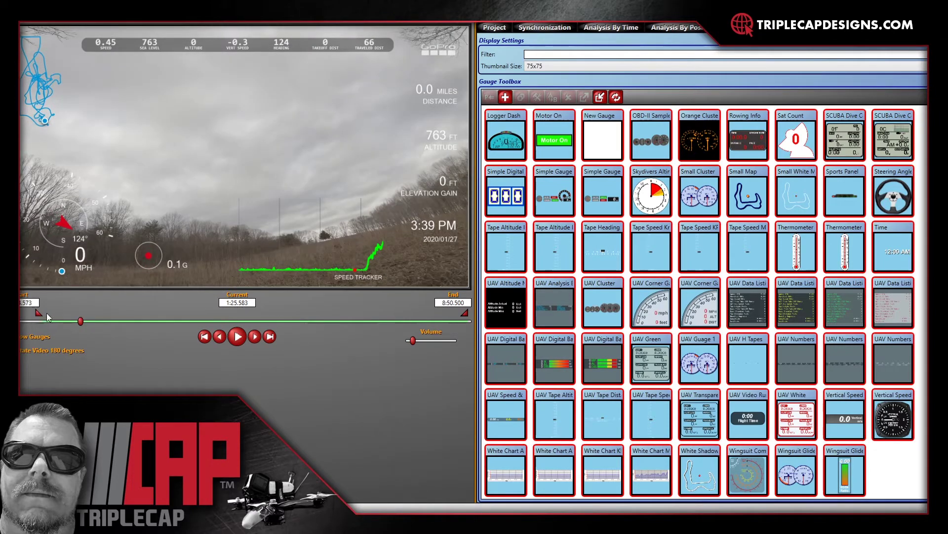
left_click_drag(39, 313, 82, 313)
Set the export end at the landing, 4:52.455.
left_click(228, 322)
left_click(260, 321)
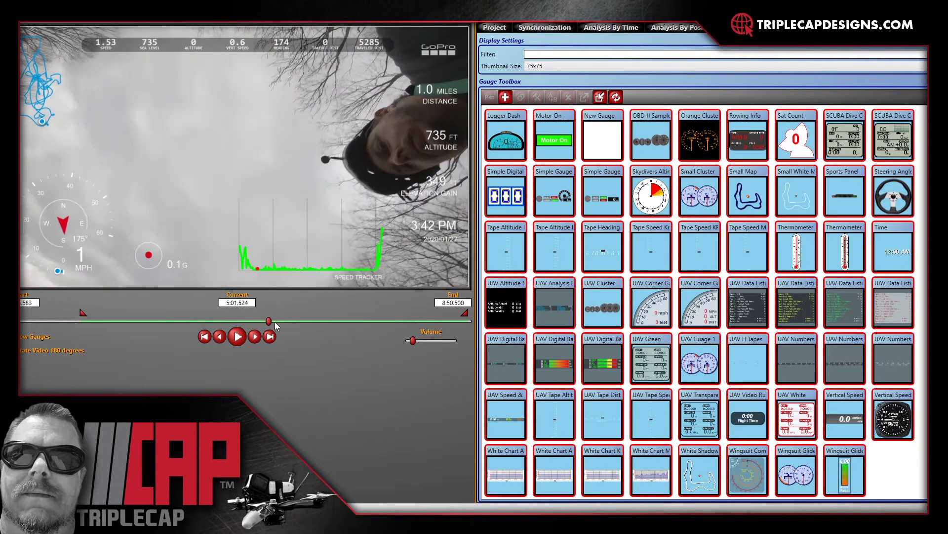
left_click(261, 321)
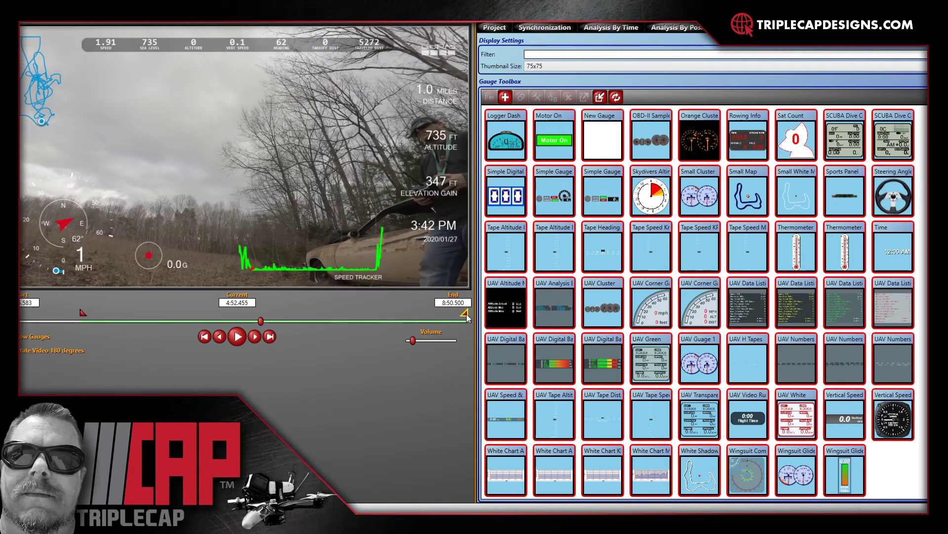
left_click_drag(467, 317, 260, 308)
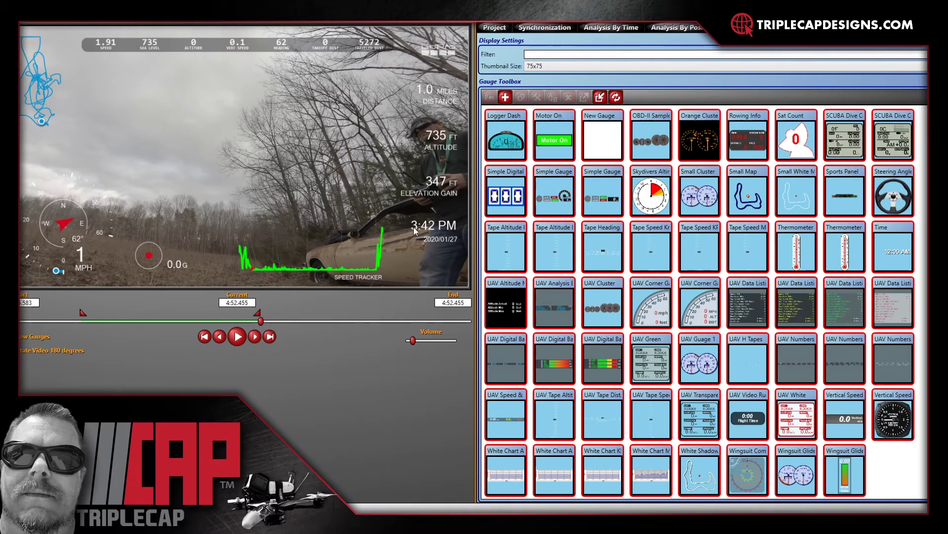
Open Create Video and check the output location of 2020-01-28 DashWare Project.mp4 without changing it.
left_click(29, 21)
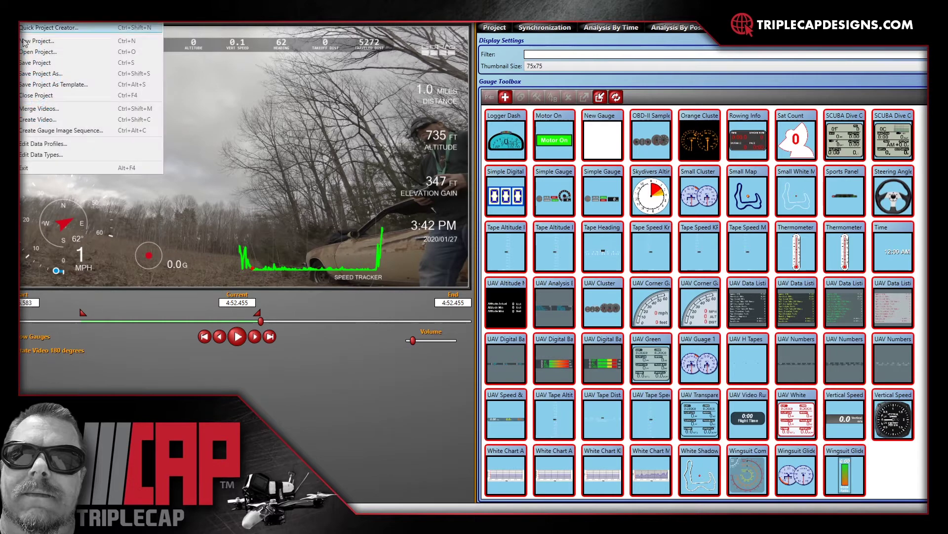
left_click(46, 121)
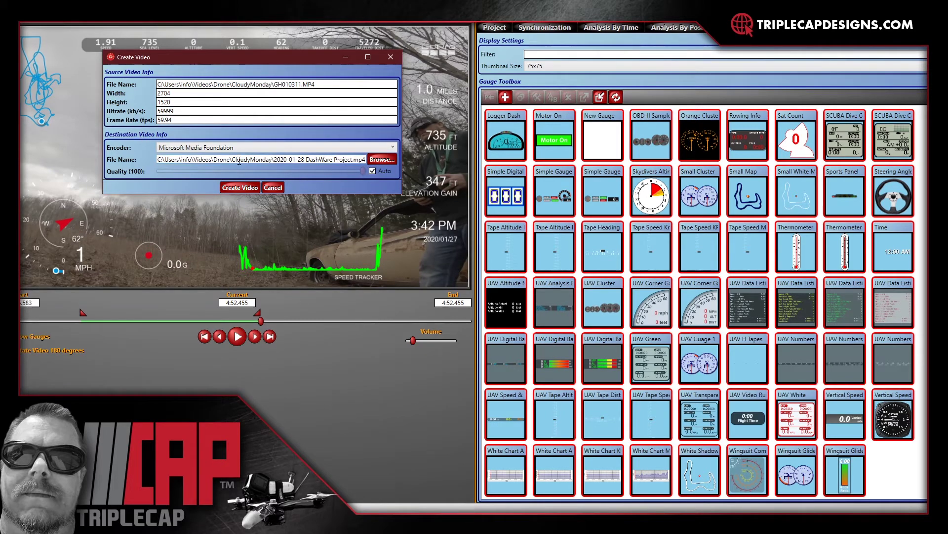
left_click(382, 160)
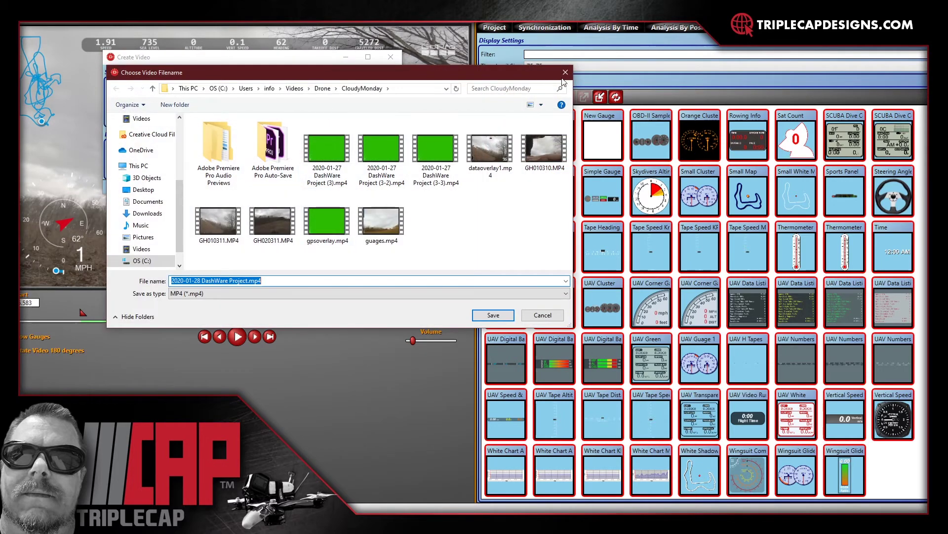
left_click(565, 73)
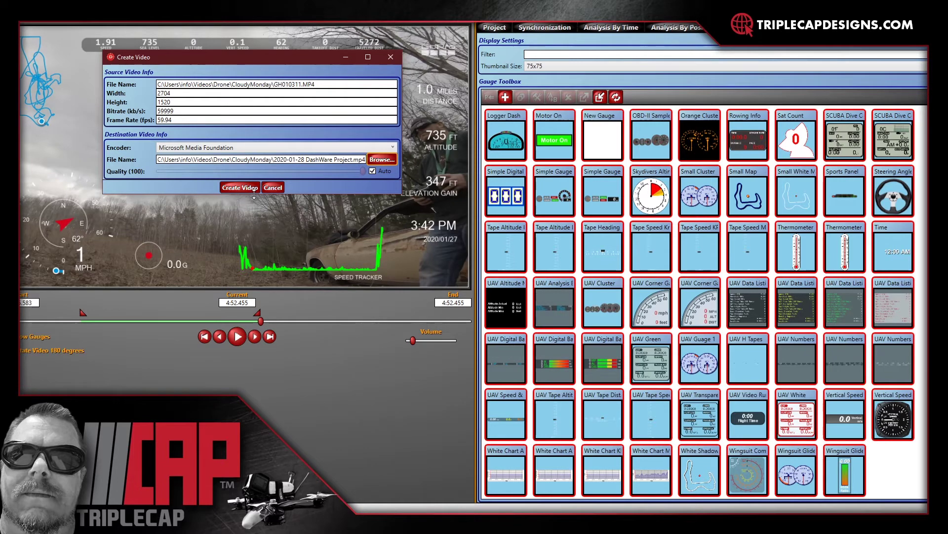
Close Create Video and scroll the Gauge Toolbox up to the greenscreen gauge.
key("Escape")
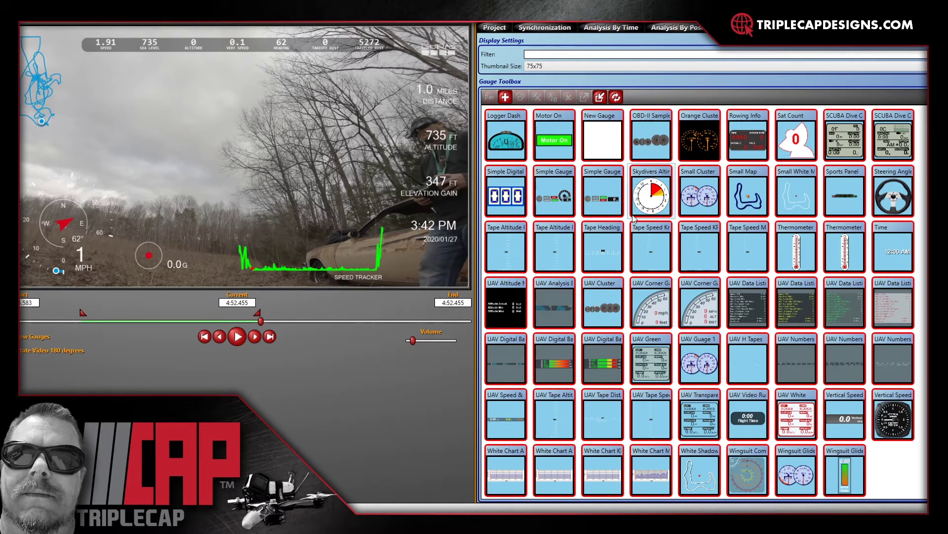
scroll(621, 349, "up", 5)
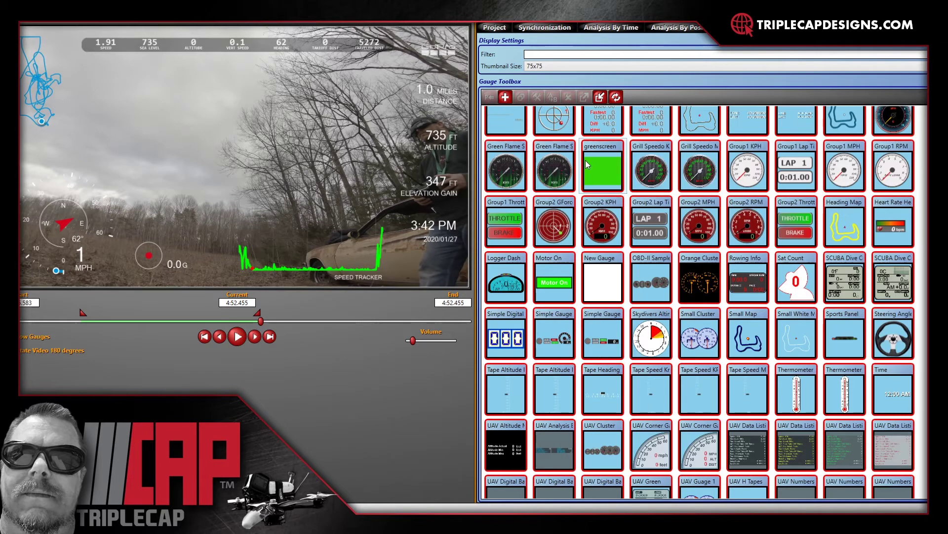
mouse_move(586, 160)
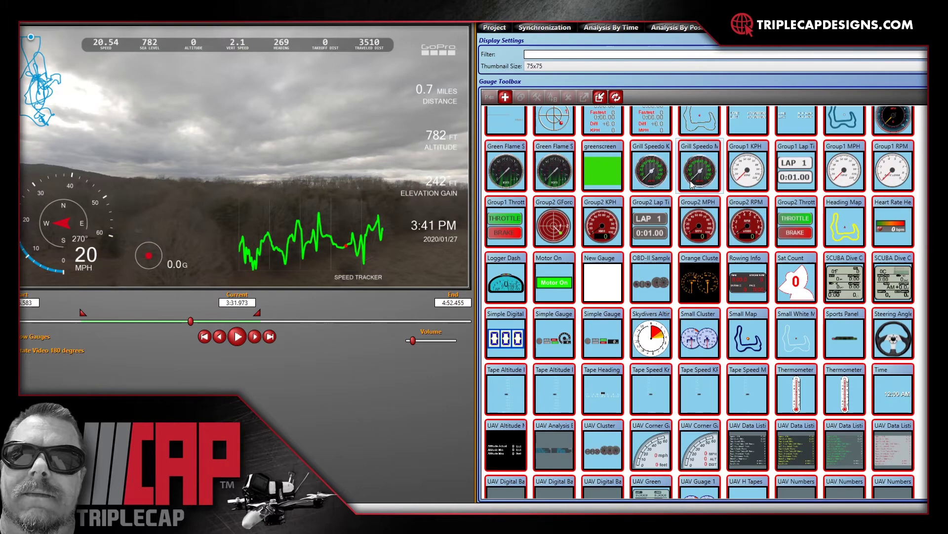
Create a new custom gauge named 'greenscreen2'.
left_click(506, 98)
double_click(156, 43)
left_click(168, 43)
left_click_drag(174, 44, 128, 49)
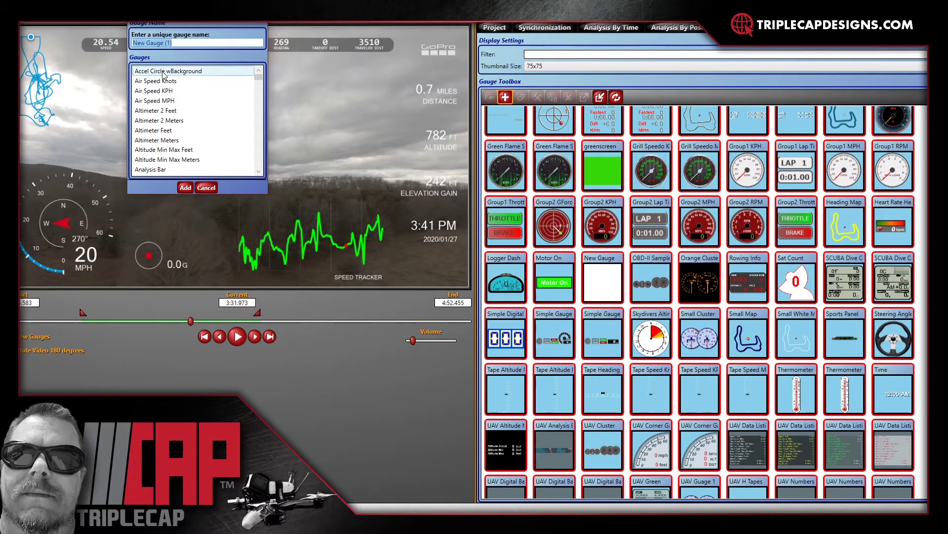
type("greesn")
key("BackSpace")
key("BackSpace")
type("nscreen2")
key("Return")
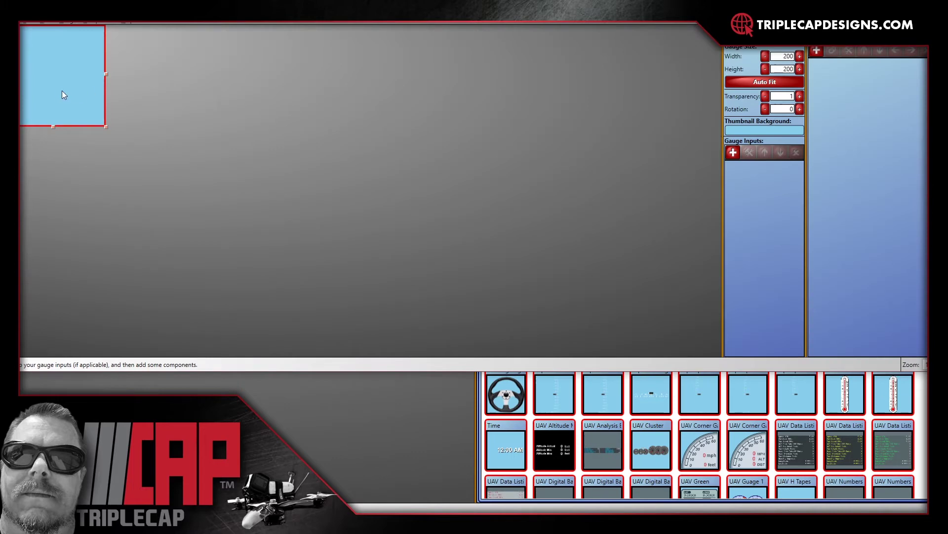
Add a Filled Rectangle component to the gauge.
left_click(817, 50)
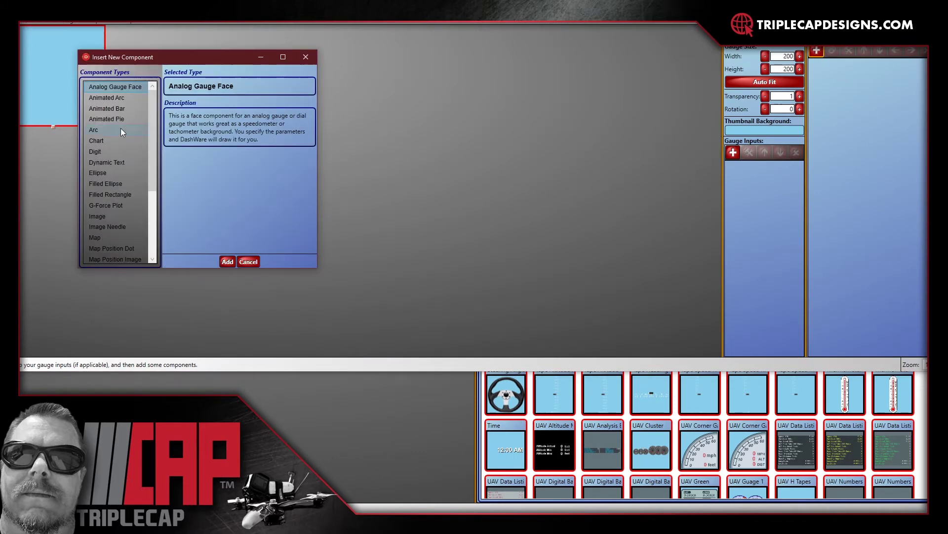
left_click(105, 194)
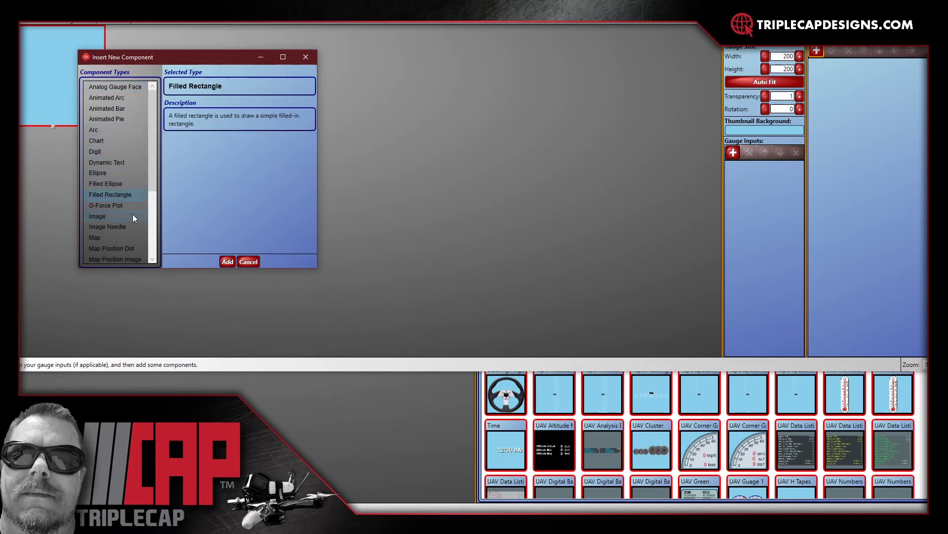
left_click(227, 262)
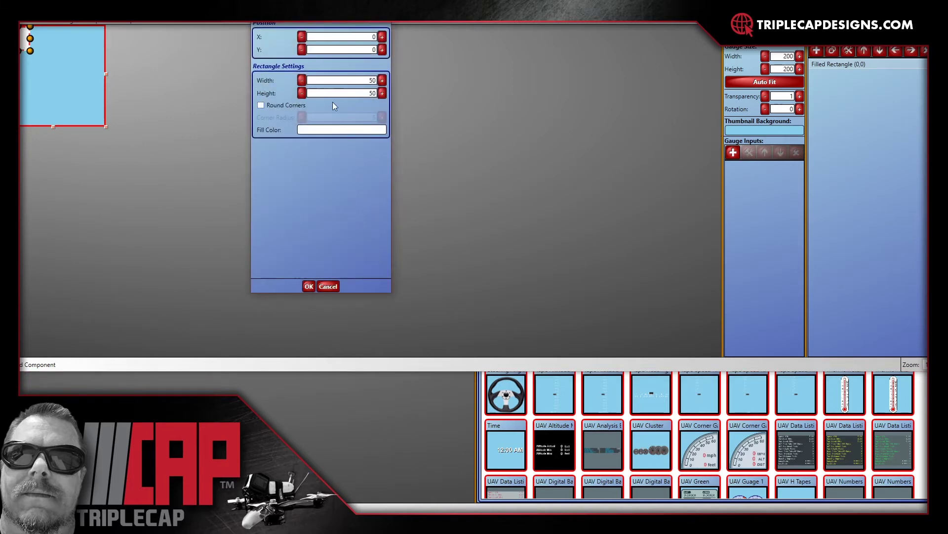
Size the rectangle to width 1920 and height 1080.
left_click(344, 80)
type("1")
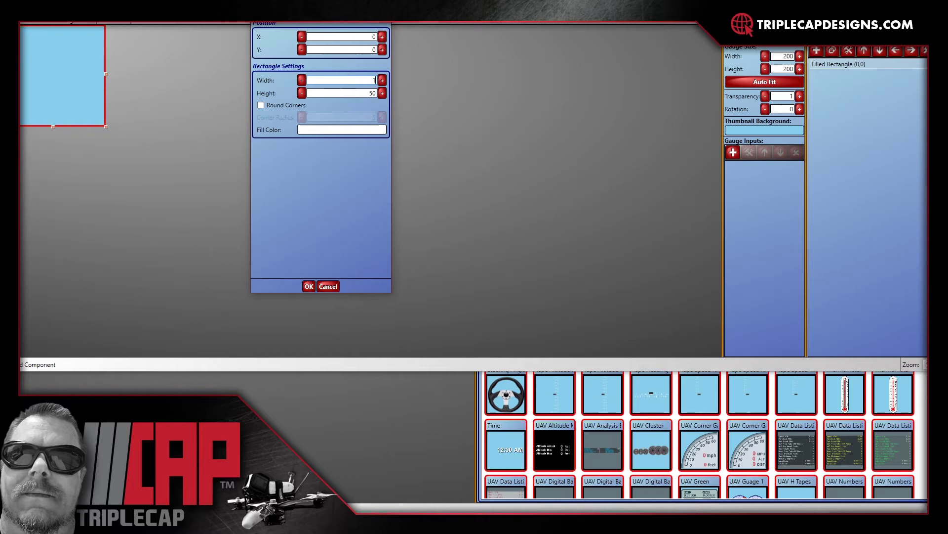
type("920")
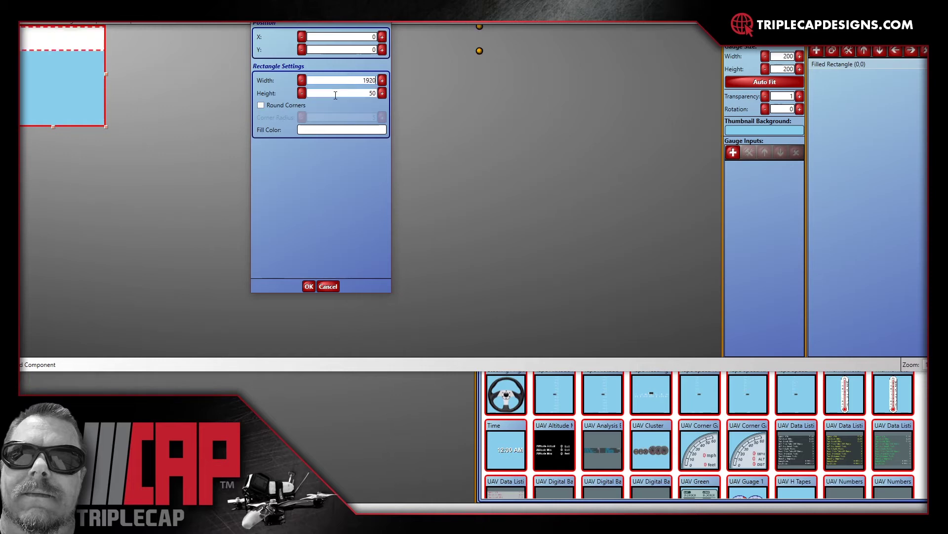
left_click(336, 94)
type("1080")
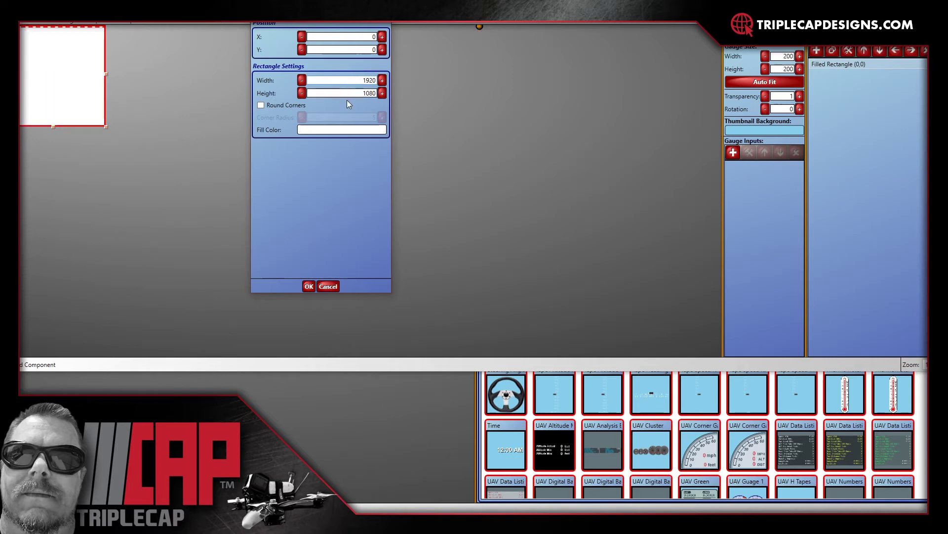
Fill the rectangle with bright green #FF39E008 and confirm the settings.
left_click(318, 129)
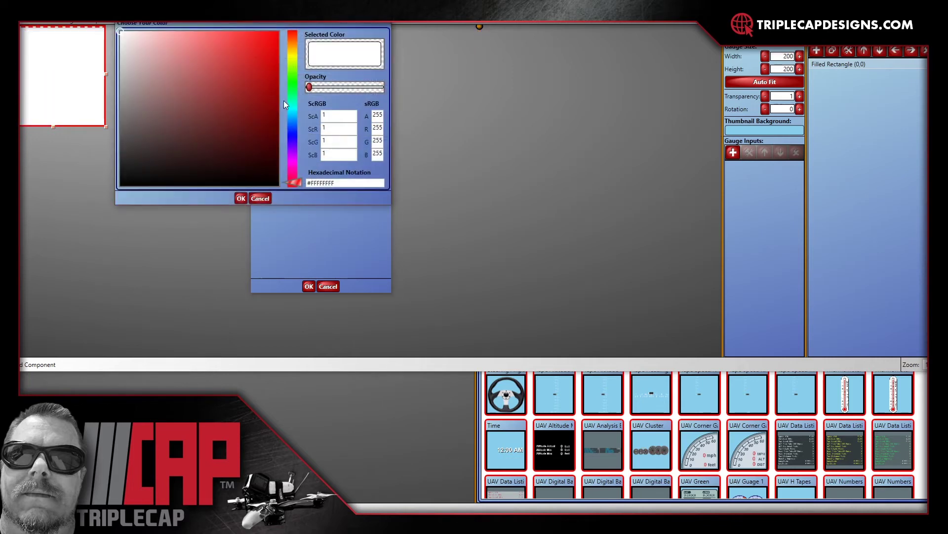
left_click(293, 78)
mouse_move(278, 43)
left_mouse_down()
mouse_move(287, 35)
mouse_move(269, 47)
mouse_move(282, 32)
mouse_move(273, 36)
mouse_move(273, 50)
left_mouse_up()
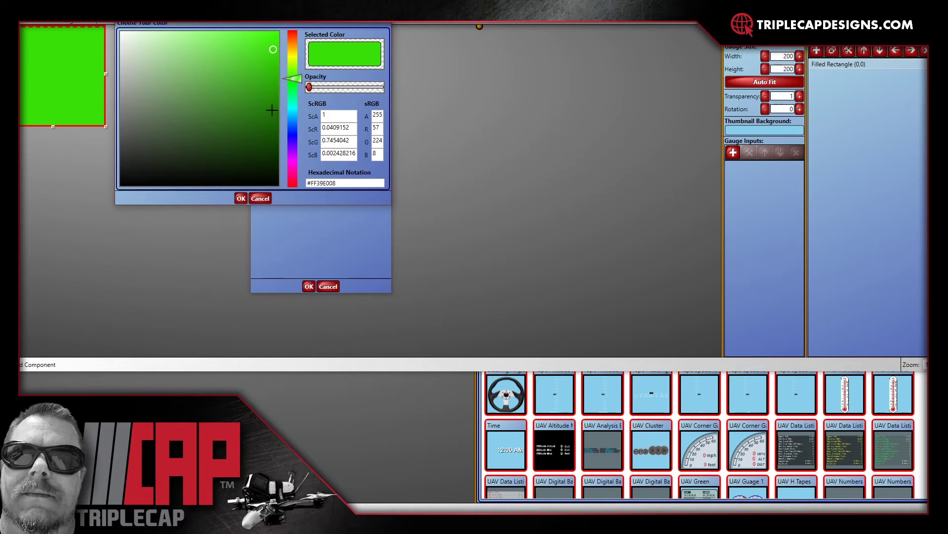
left_click(242, 198)
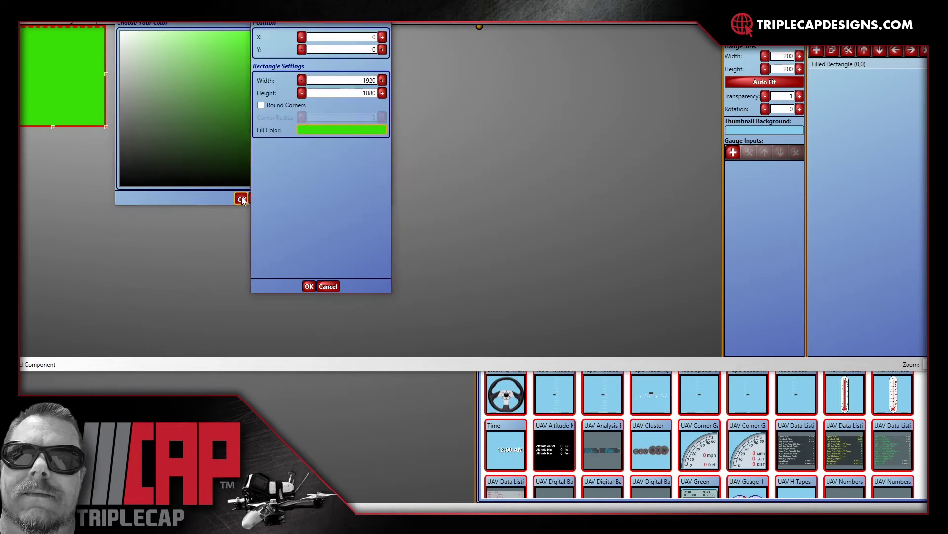
left_click(309, 286)
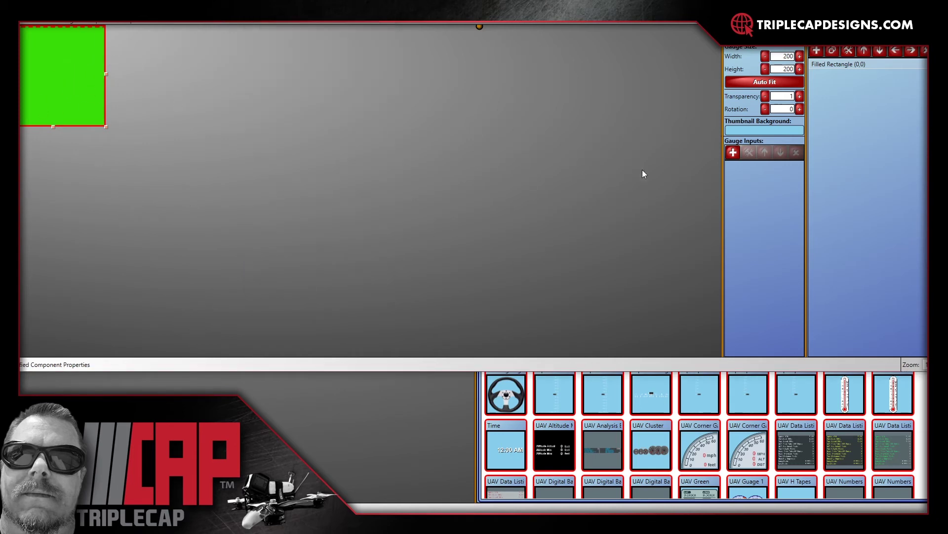
Save the green rectangle as gauge greenscreen2 and stretch it across the whole video preview.
left_click(25, 23)
left_click(29, 42)
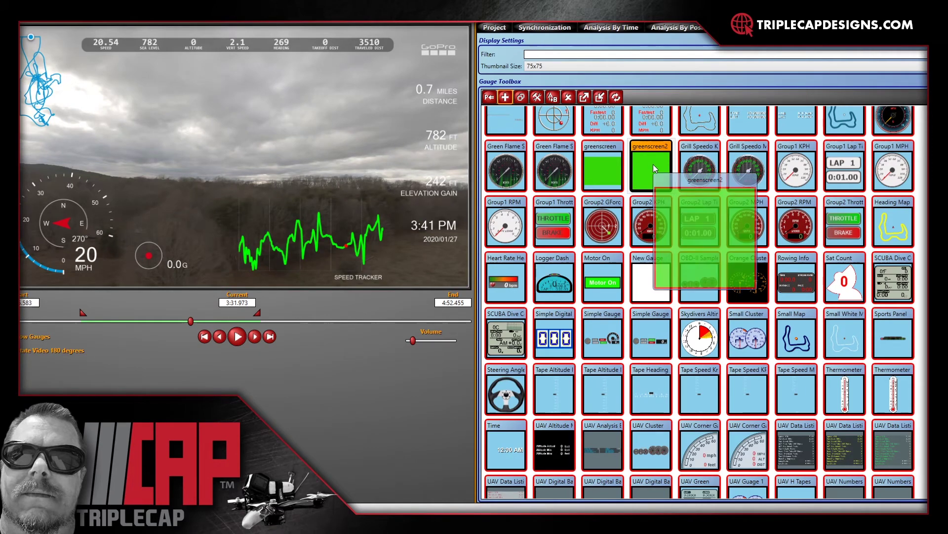
mouse_move(598, 169)
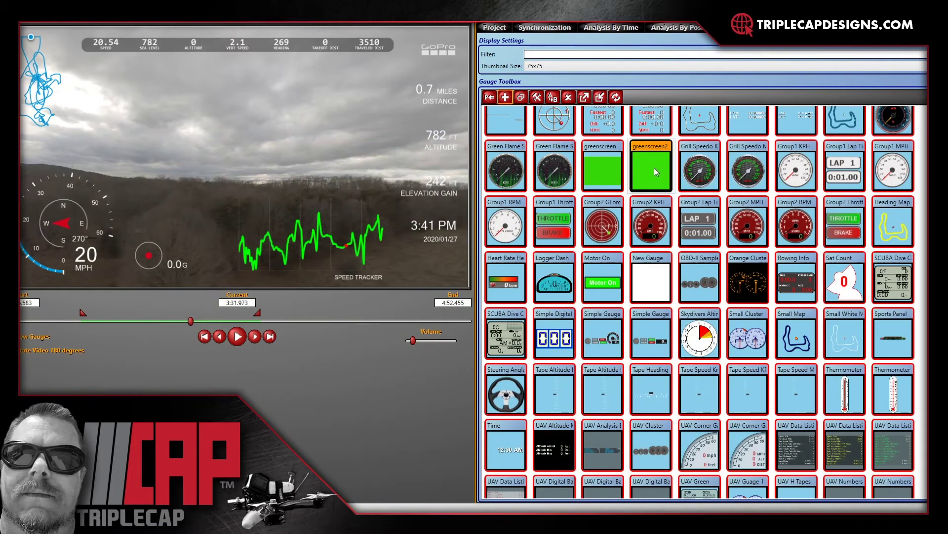
mouse_move(652, 170)
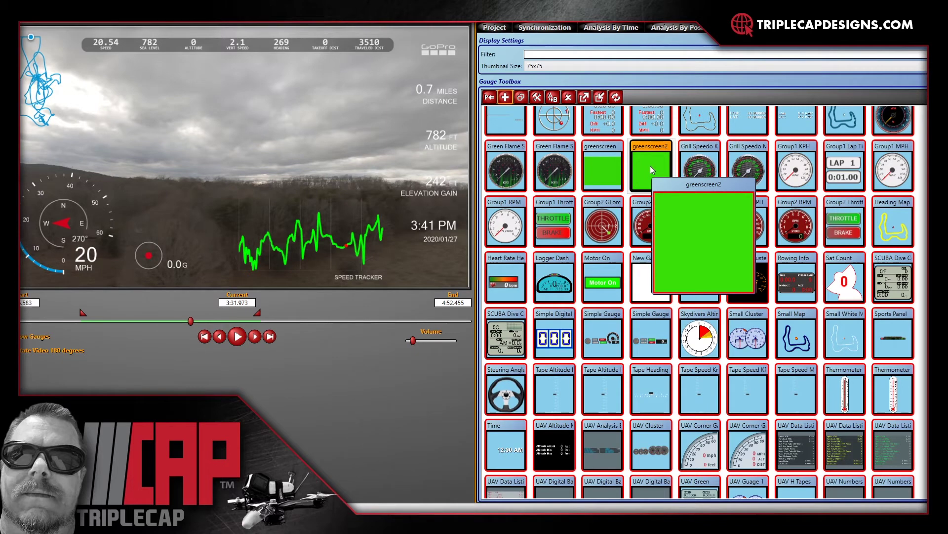
left_click_drag(651, 165, 24, 46)
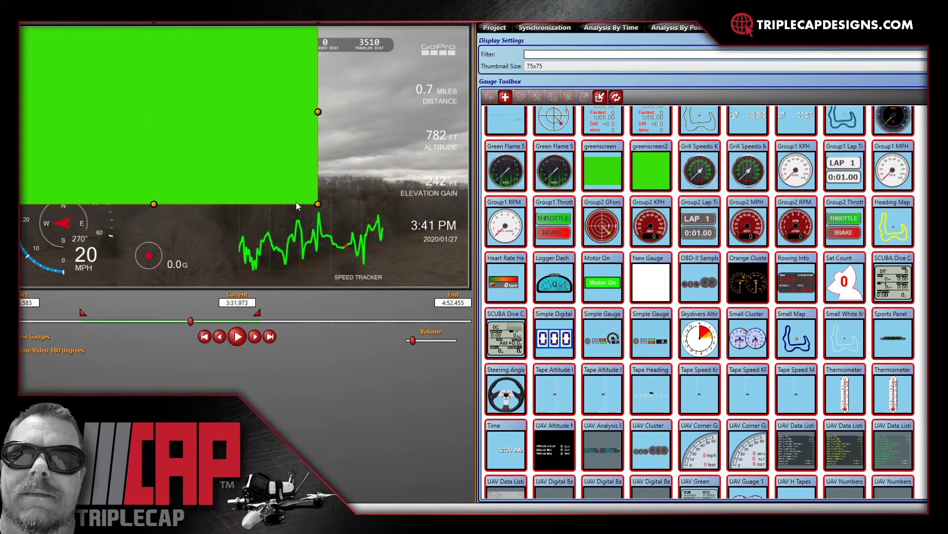
left_click_drag(318, 204, 471, 307)
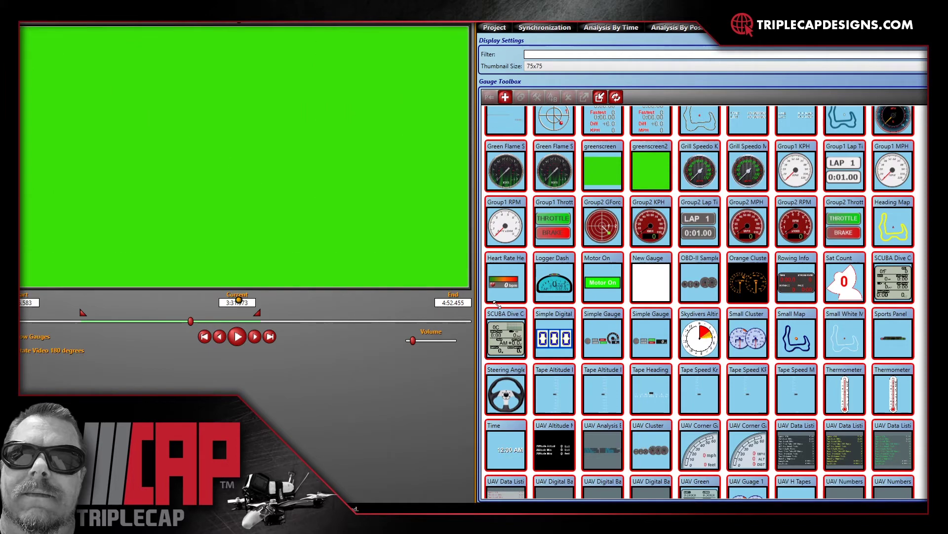
Move the greenscreen2 gauge to the back of the Project Gauges list.
left_click(490, 29)
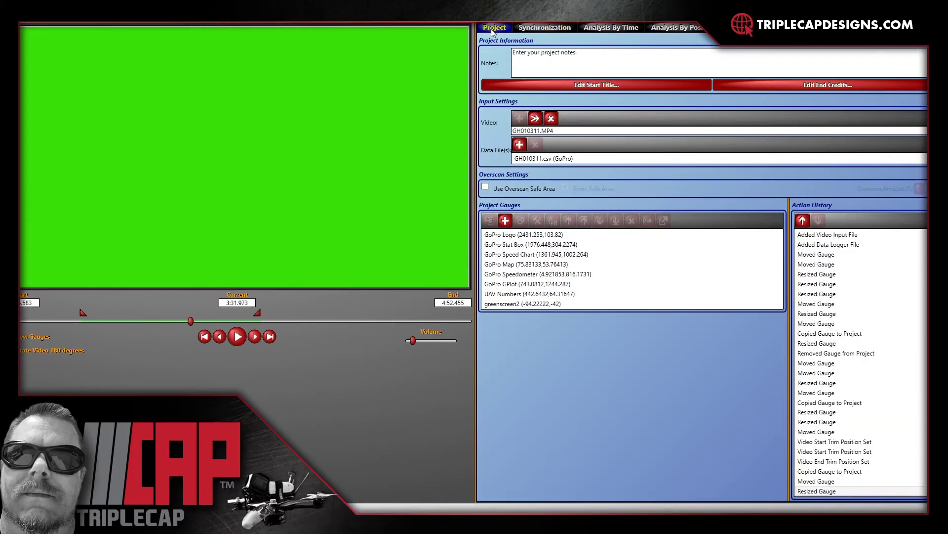
left_click(505, 306)
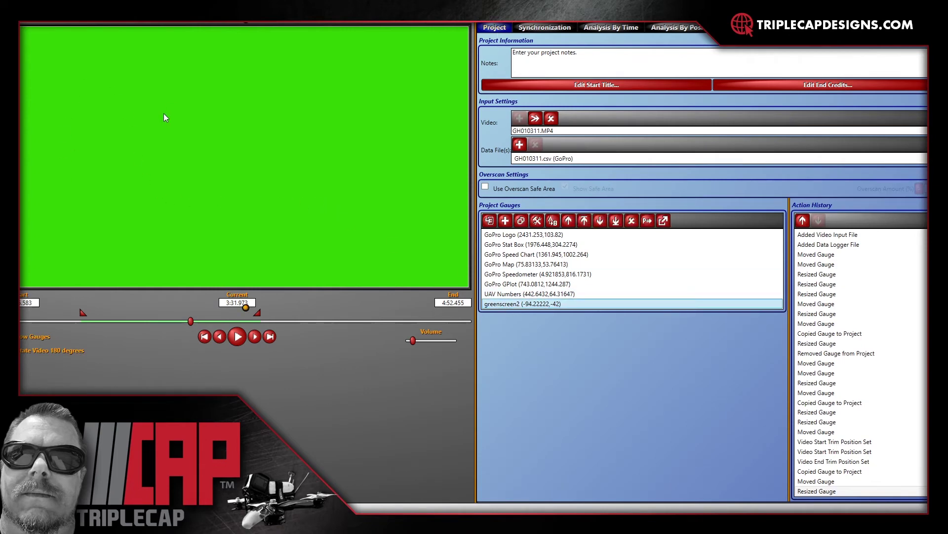
left_click(584, 221)
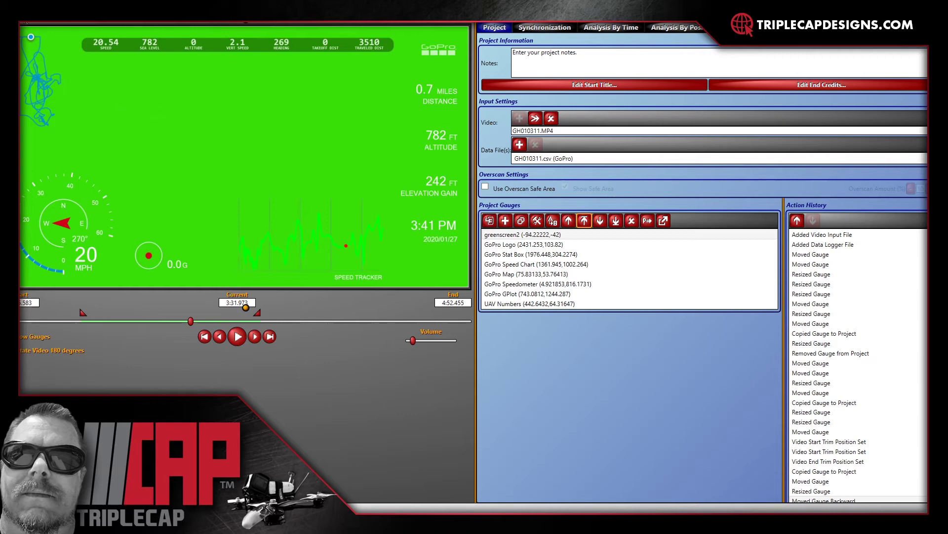
Render the green-background gauge overlay to an MP4 video with Create Video.
key("alt+f")
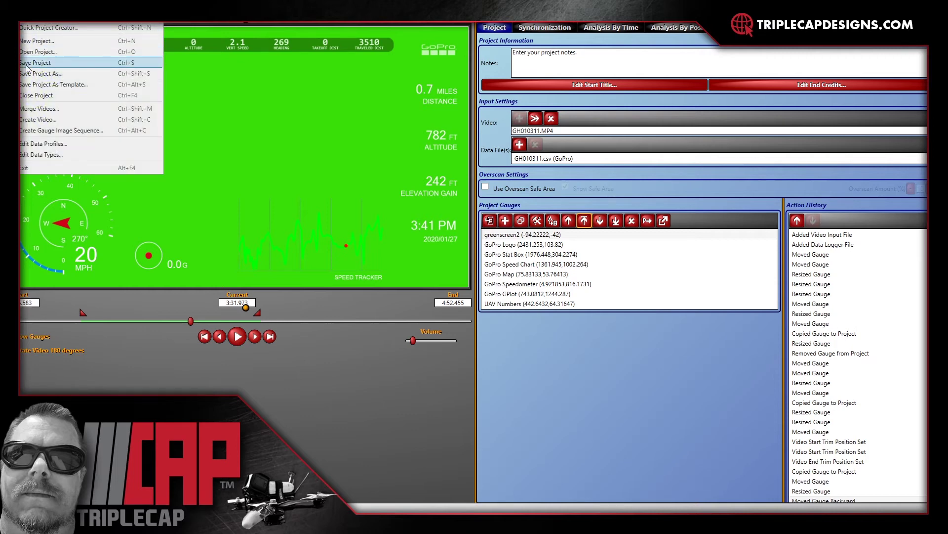
left_click(39, 119)
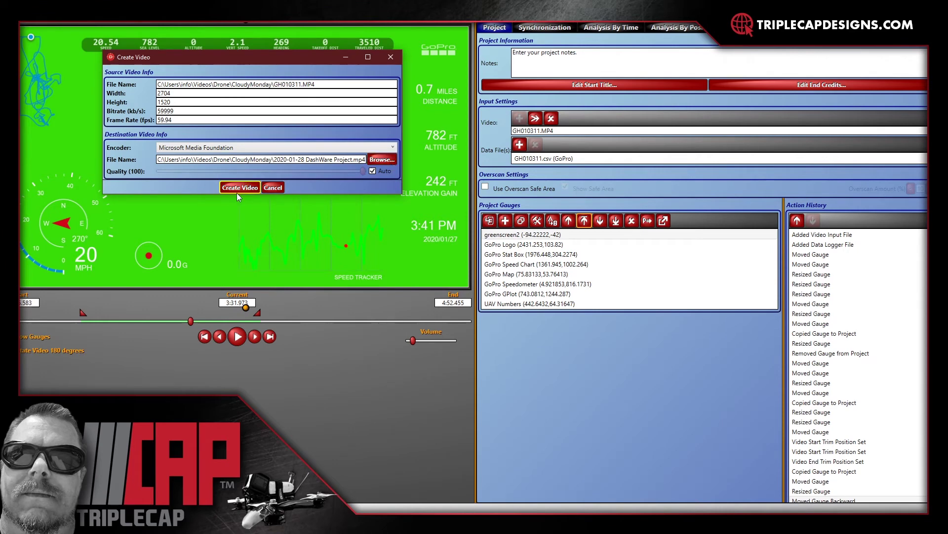
left_click(237, 192)
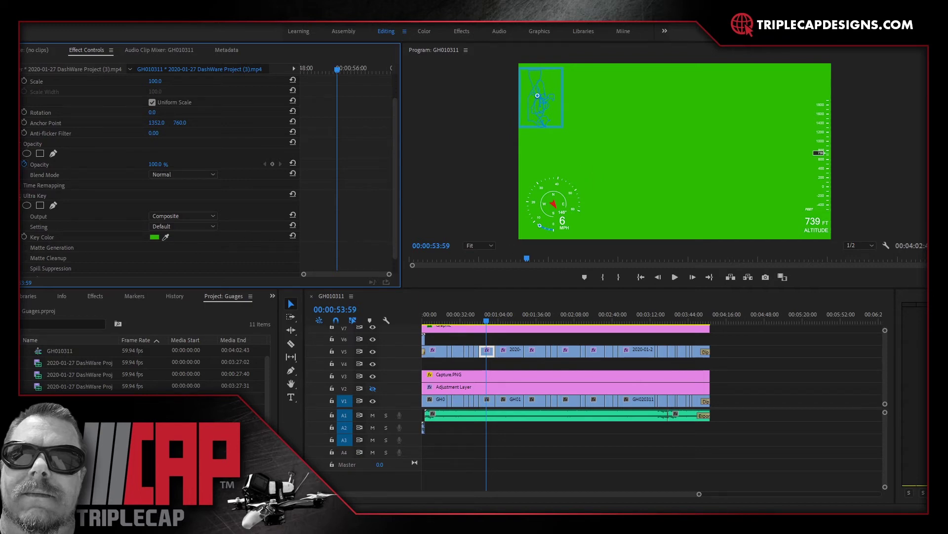
Enable the Ultra Key with green key colour on the DashWare overlay clip.
left_click(21, 195)
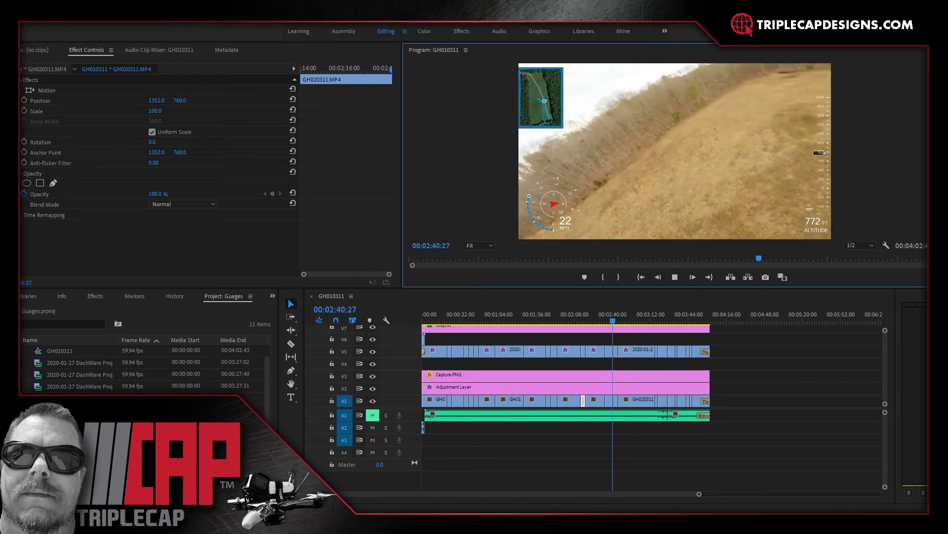
Add a Classy Speedo gauge to the video and keep its input as Speed (MPH).
left_click(545, 443)
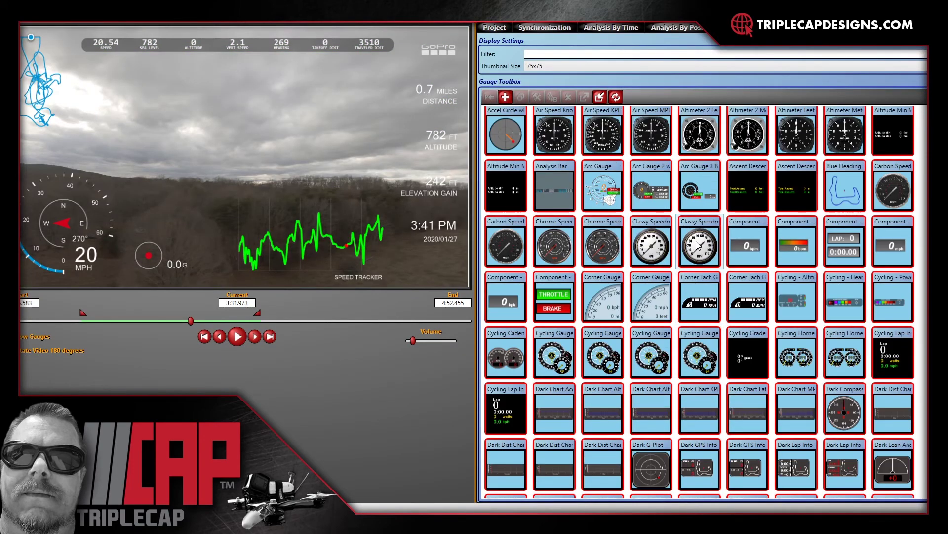
left_click_drag(698, 244, 328, 88)
mouse_move(648, 352)
double_click(277, 141)
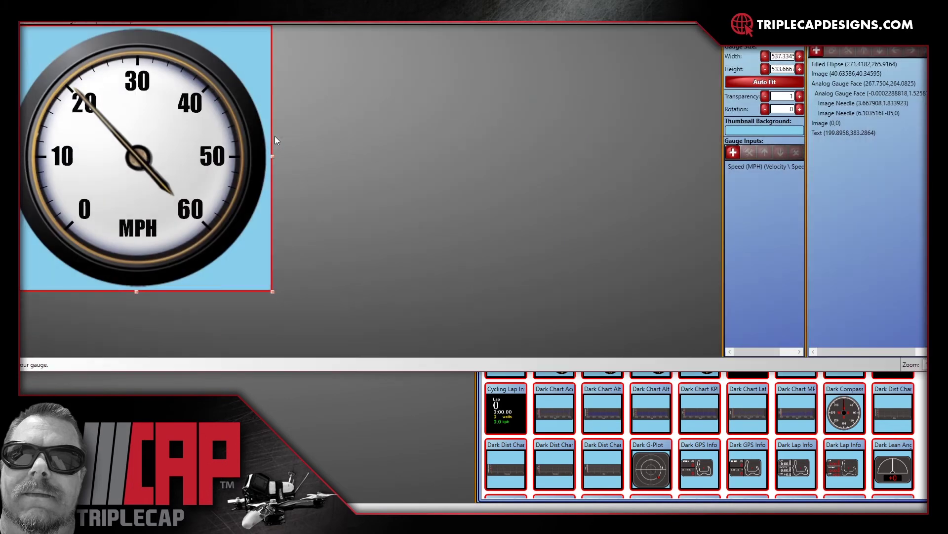
double_click(746, 167)
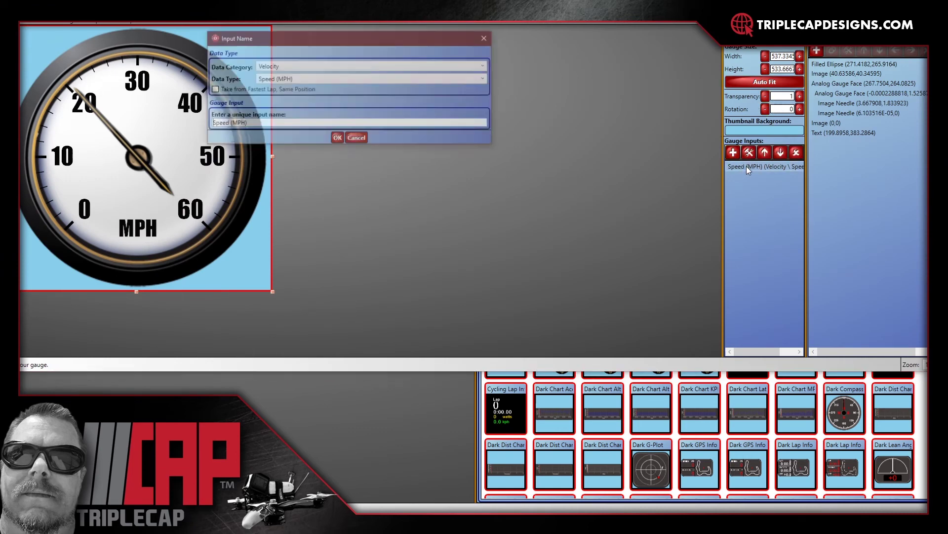
left_click(314, 80)
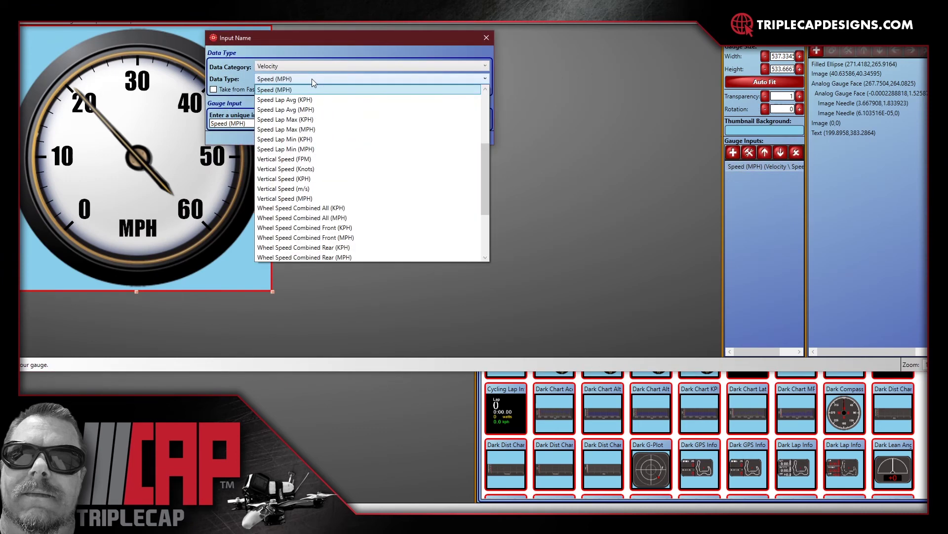
left_click(480, 44)
left_click(487, 38)
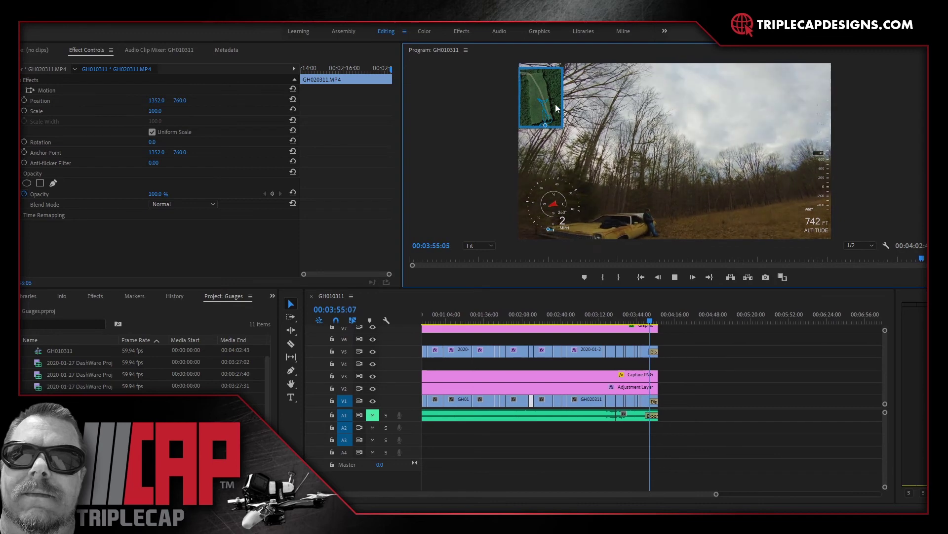
Stop playback and shift the Graphic clip's Mask (1) rectangle right and down.
left_click(675, 277)
left_click(532, 316)
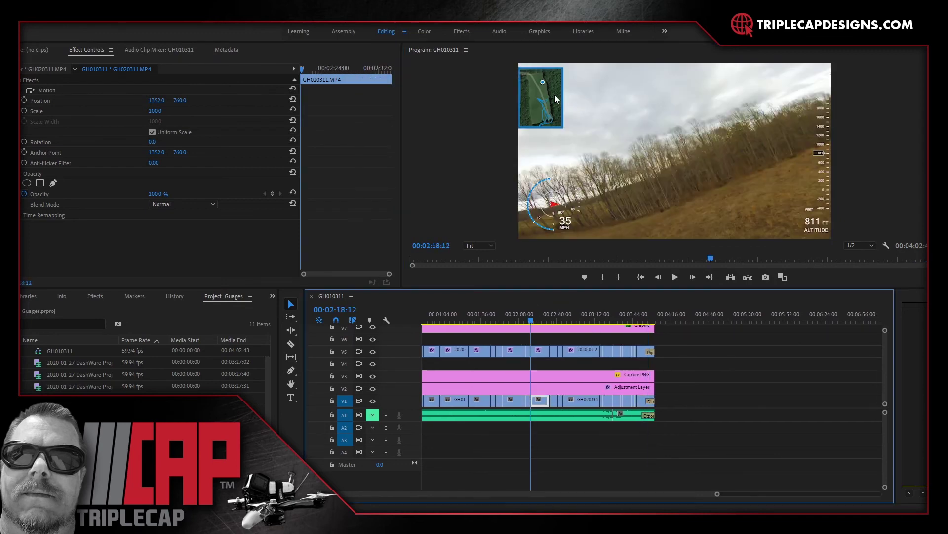
left_click(550, 93)
left_click_drag(598, 100, 645, 107)
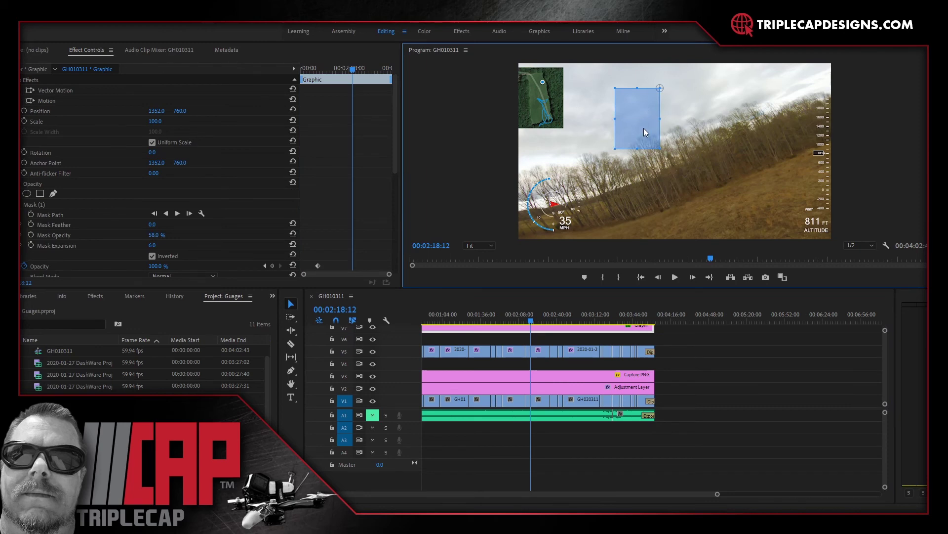